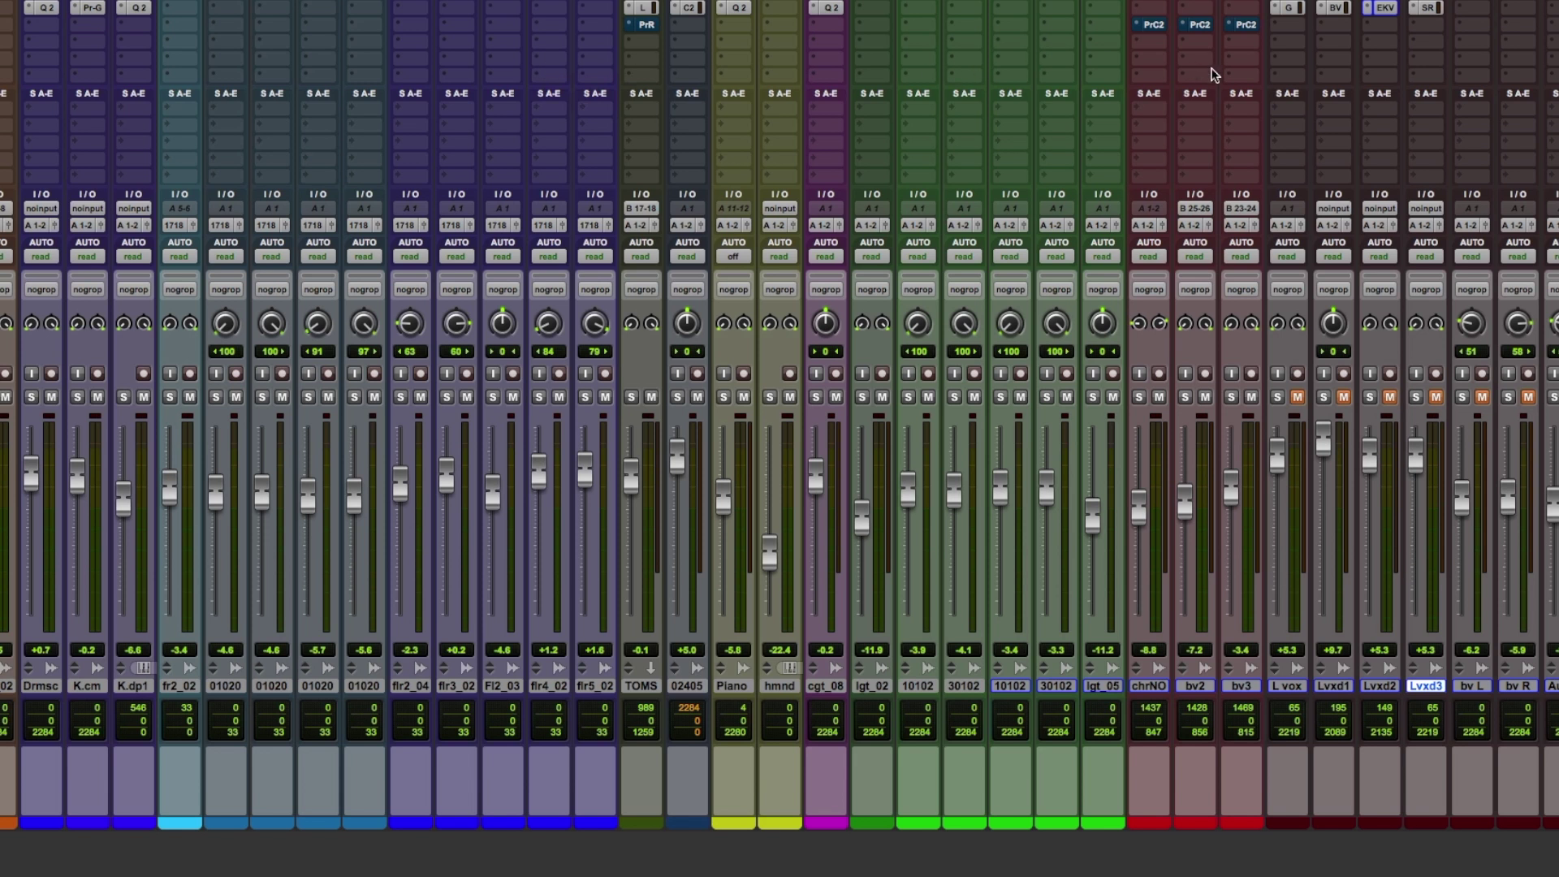
Step through the vocal plugins on L vox, L vox.dup1 and L vox.dup2, ending on the L vox.dup3 StudioRack.
left_click(1291, 9)
left_click(1335, 8)
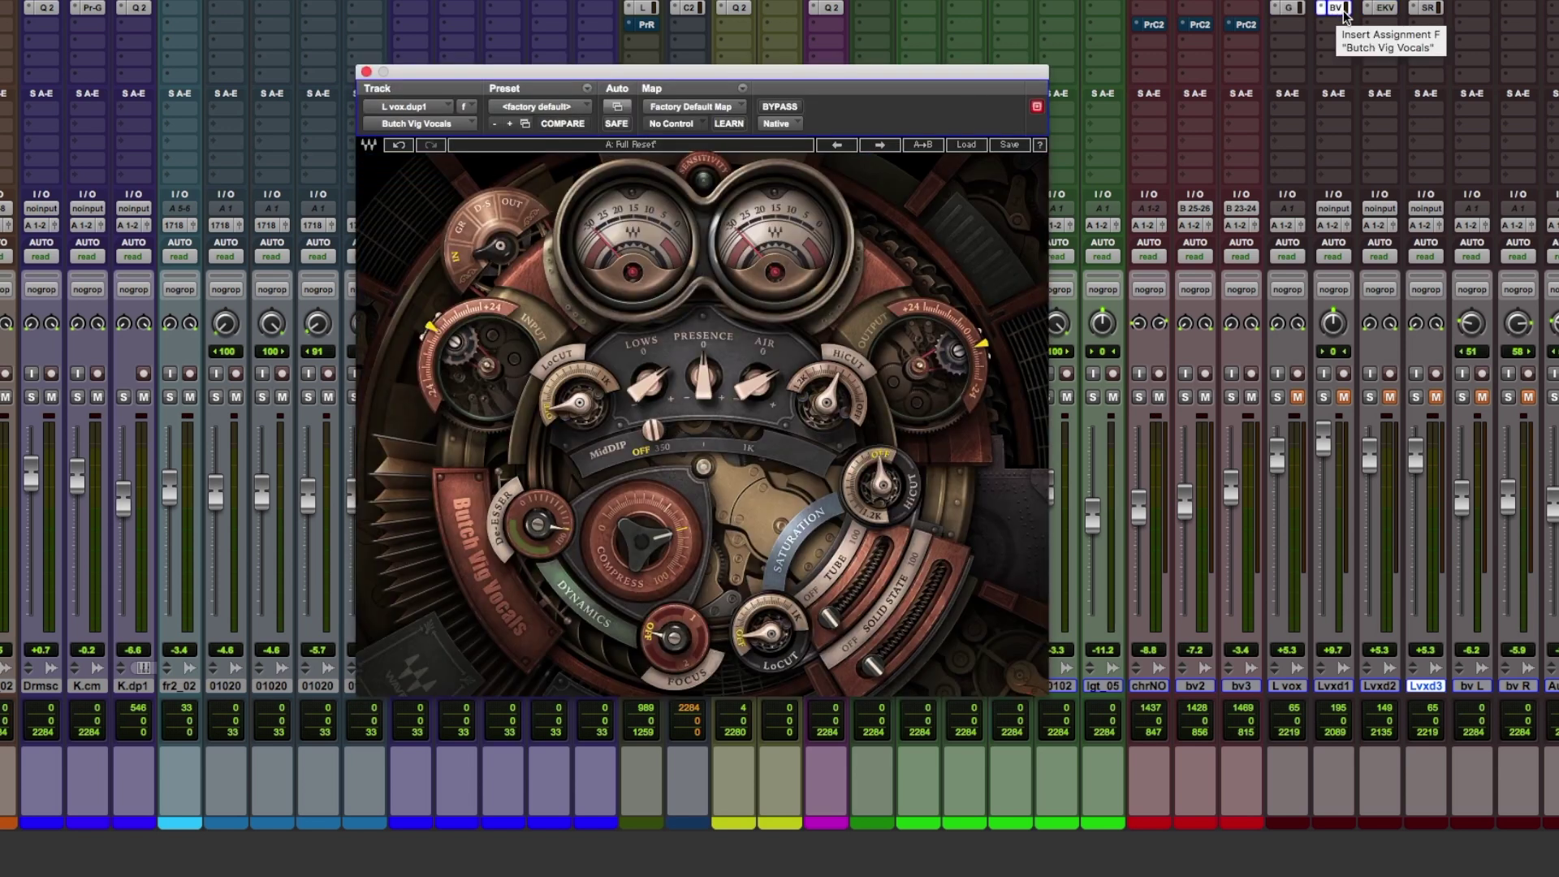
left_click(1385, 8)
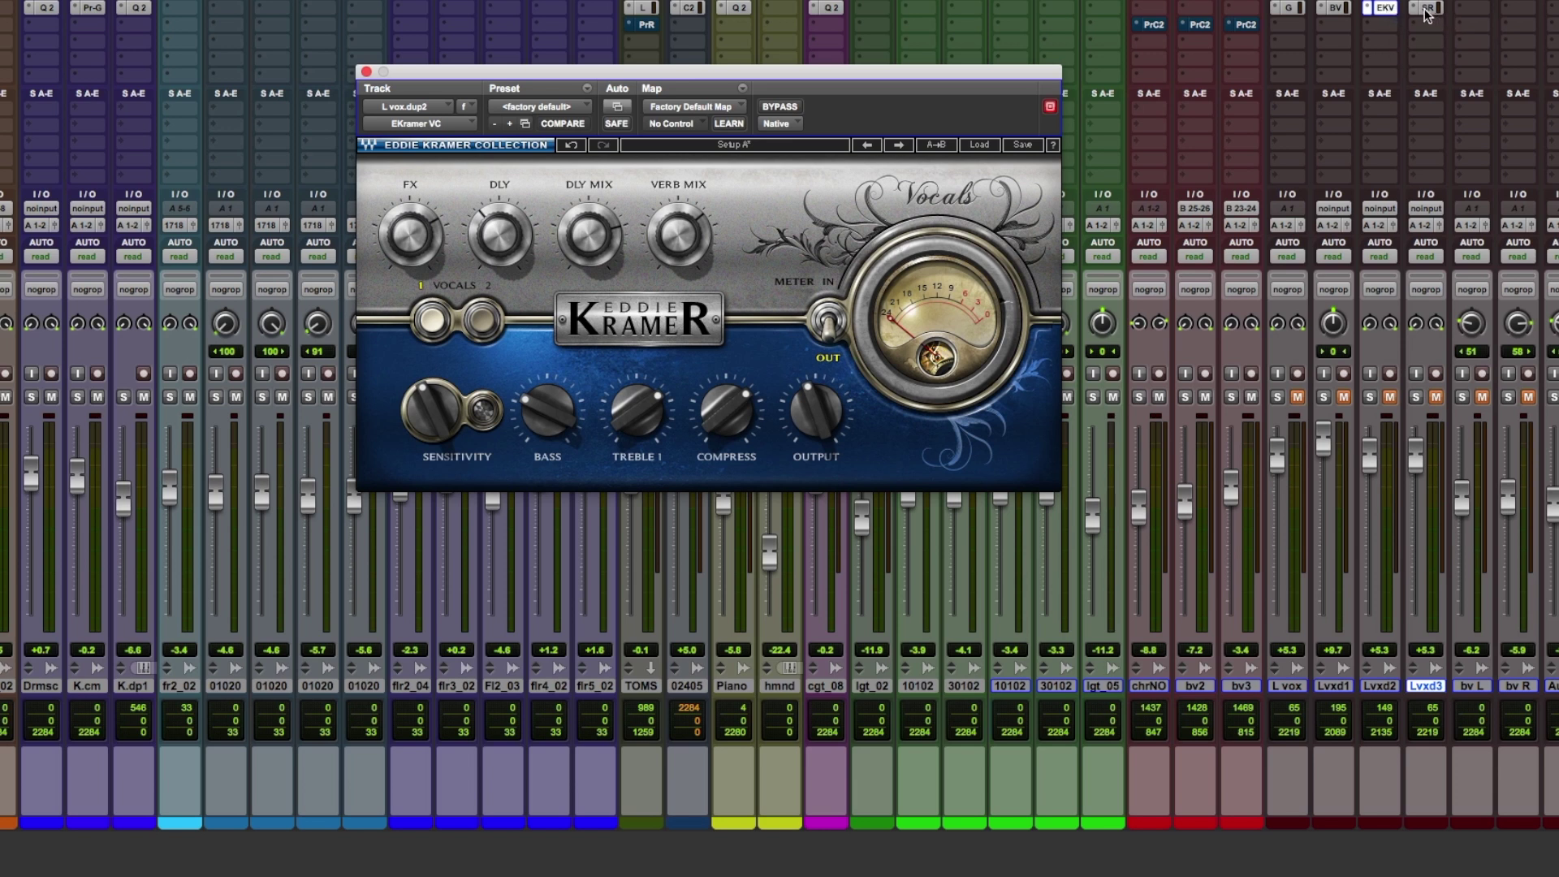
left_click(1427, 8)
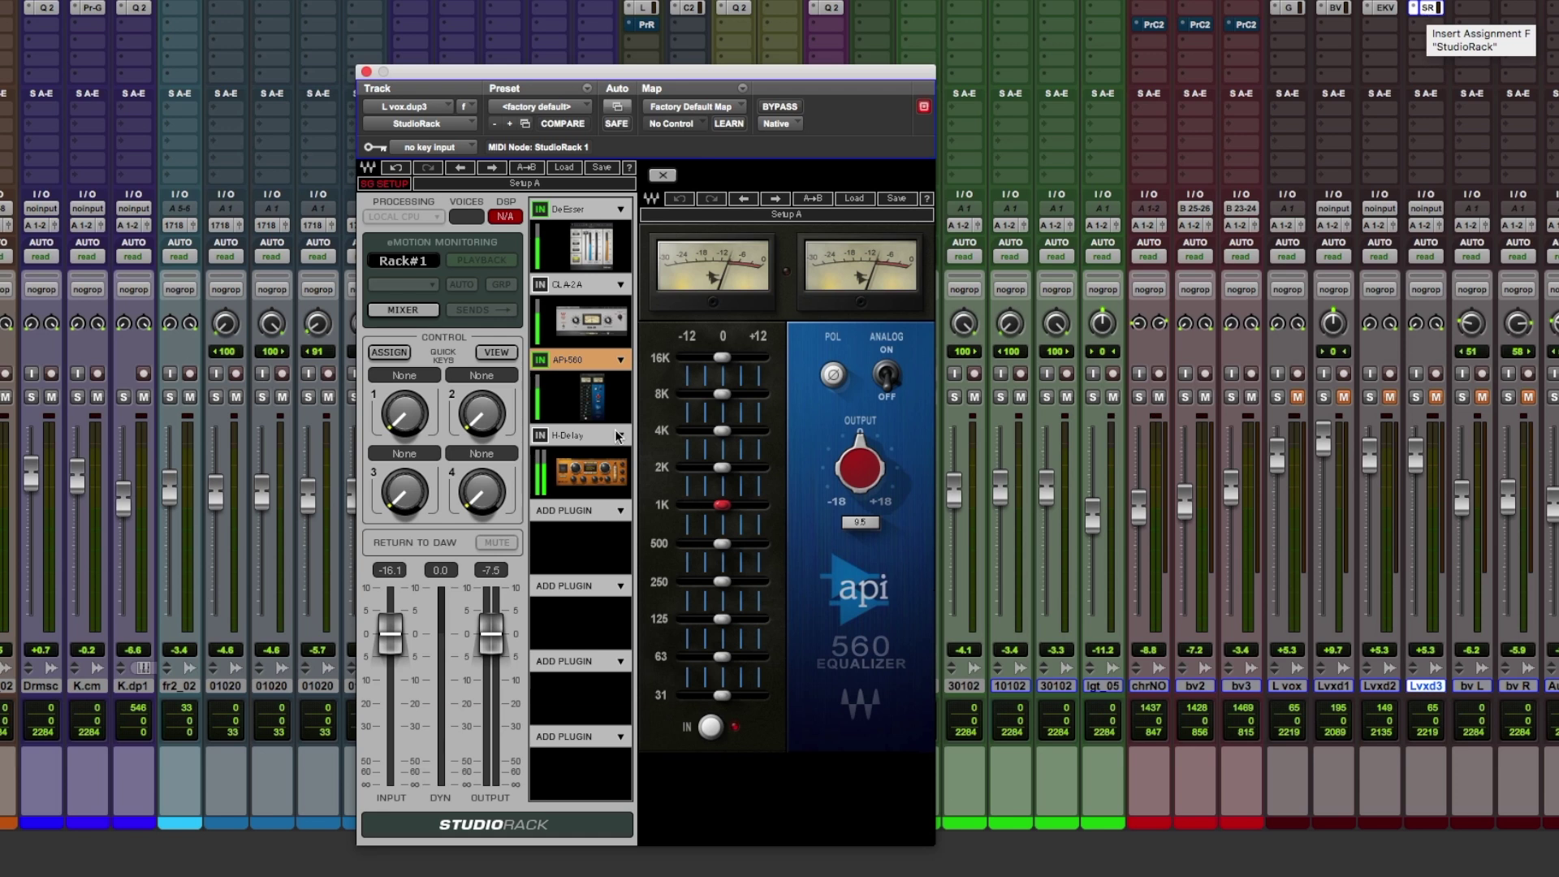
Move H-Delay ahead of API-560 in the rack and switch the CLA-2A on.
left_click_drag(582, 479, 599, 351)
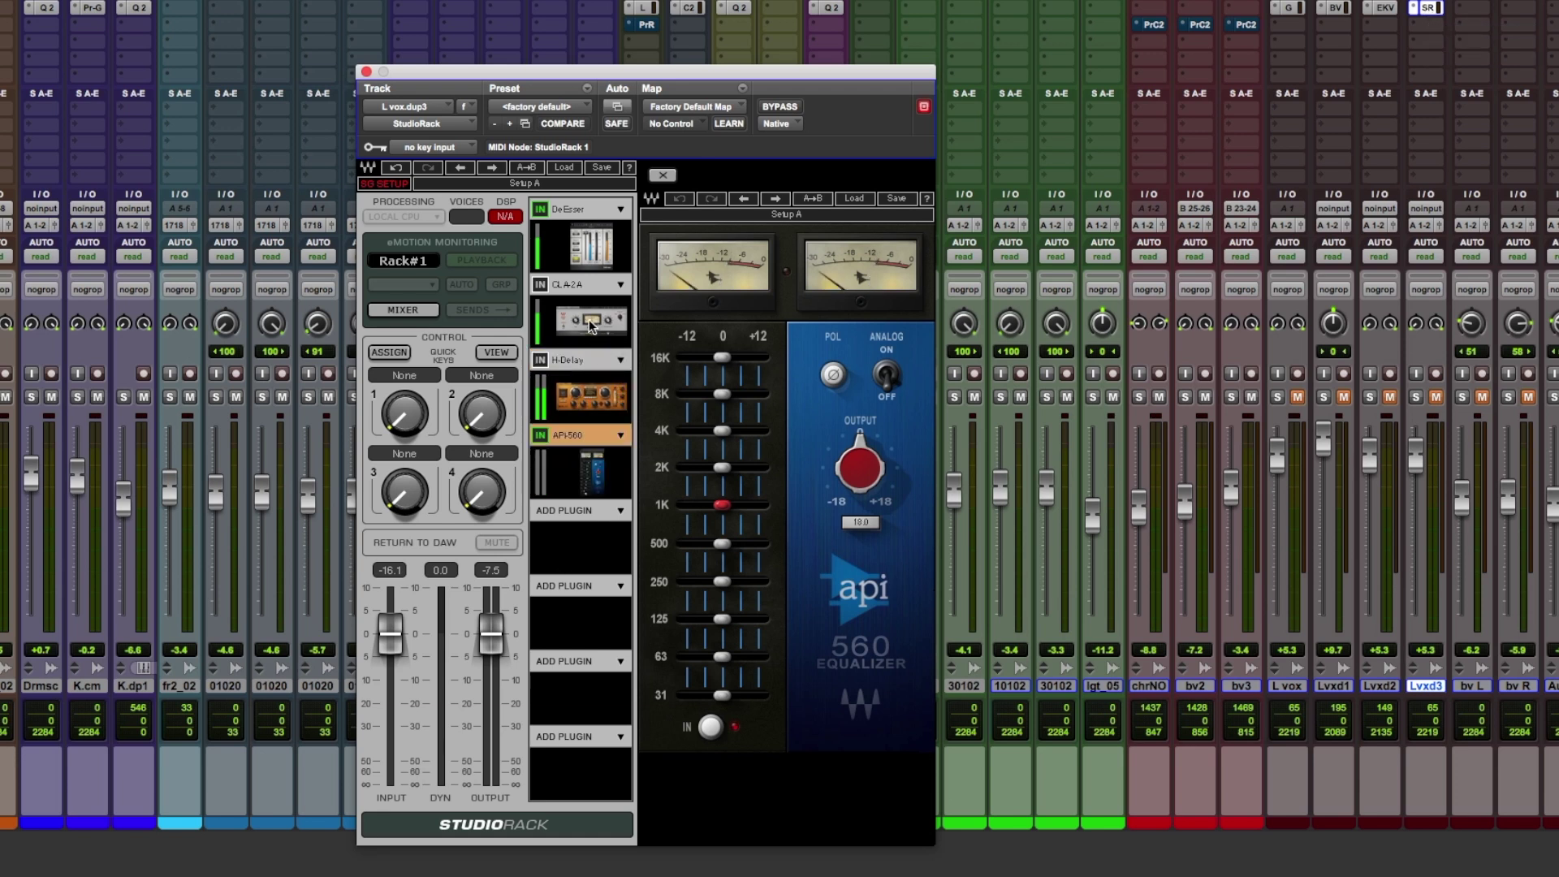
left_click(592, 324)
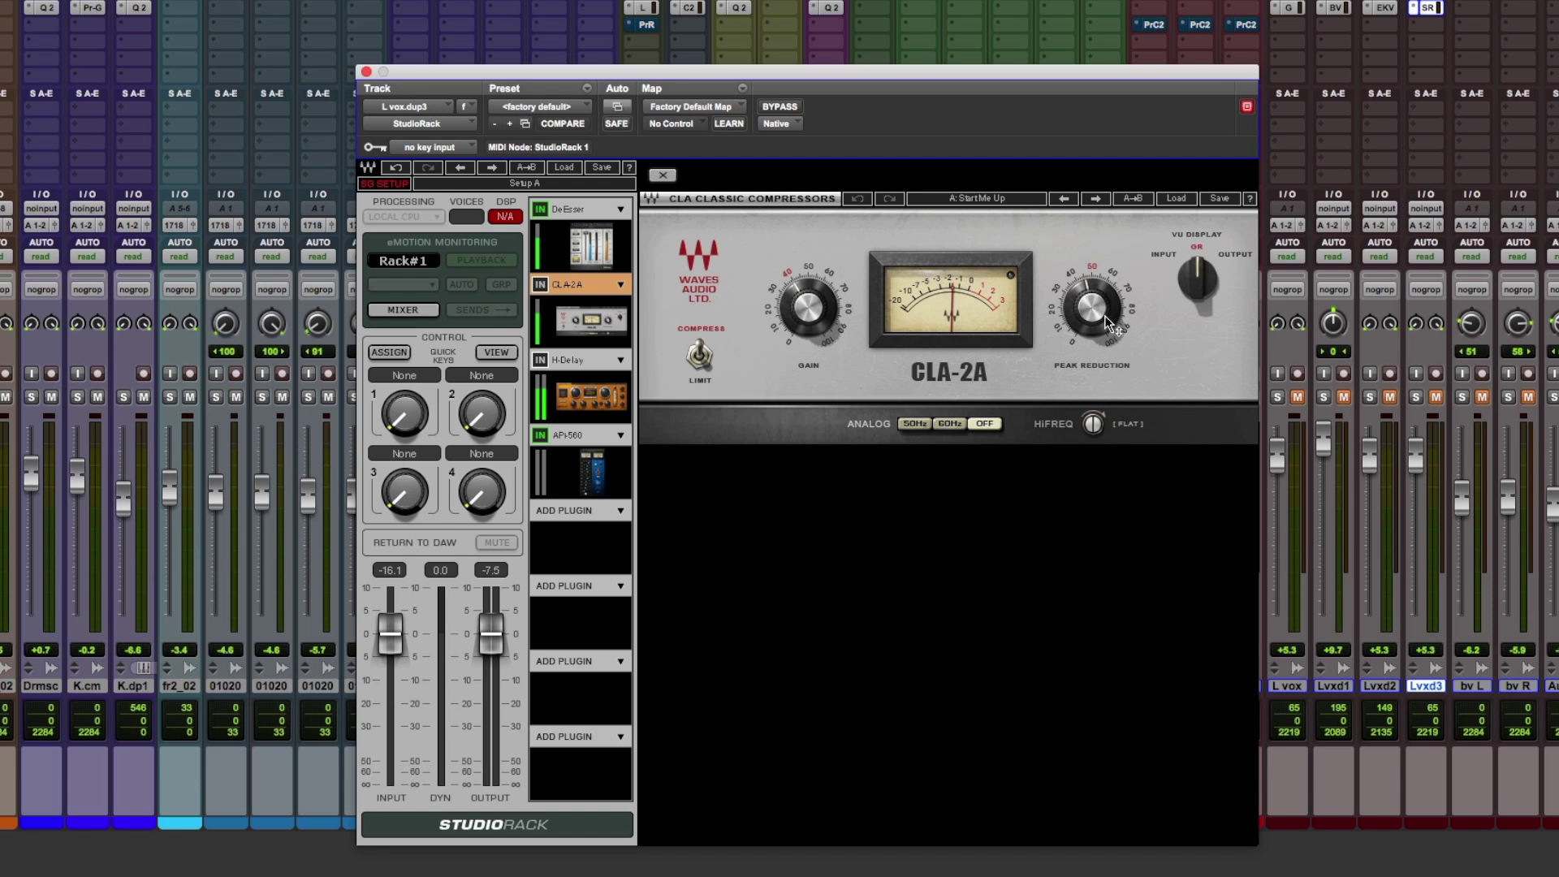
left_click(538, 285)
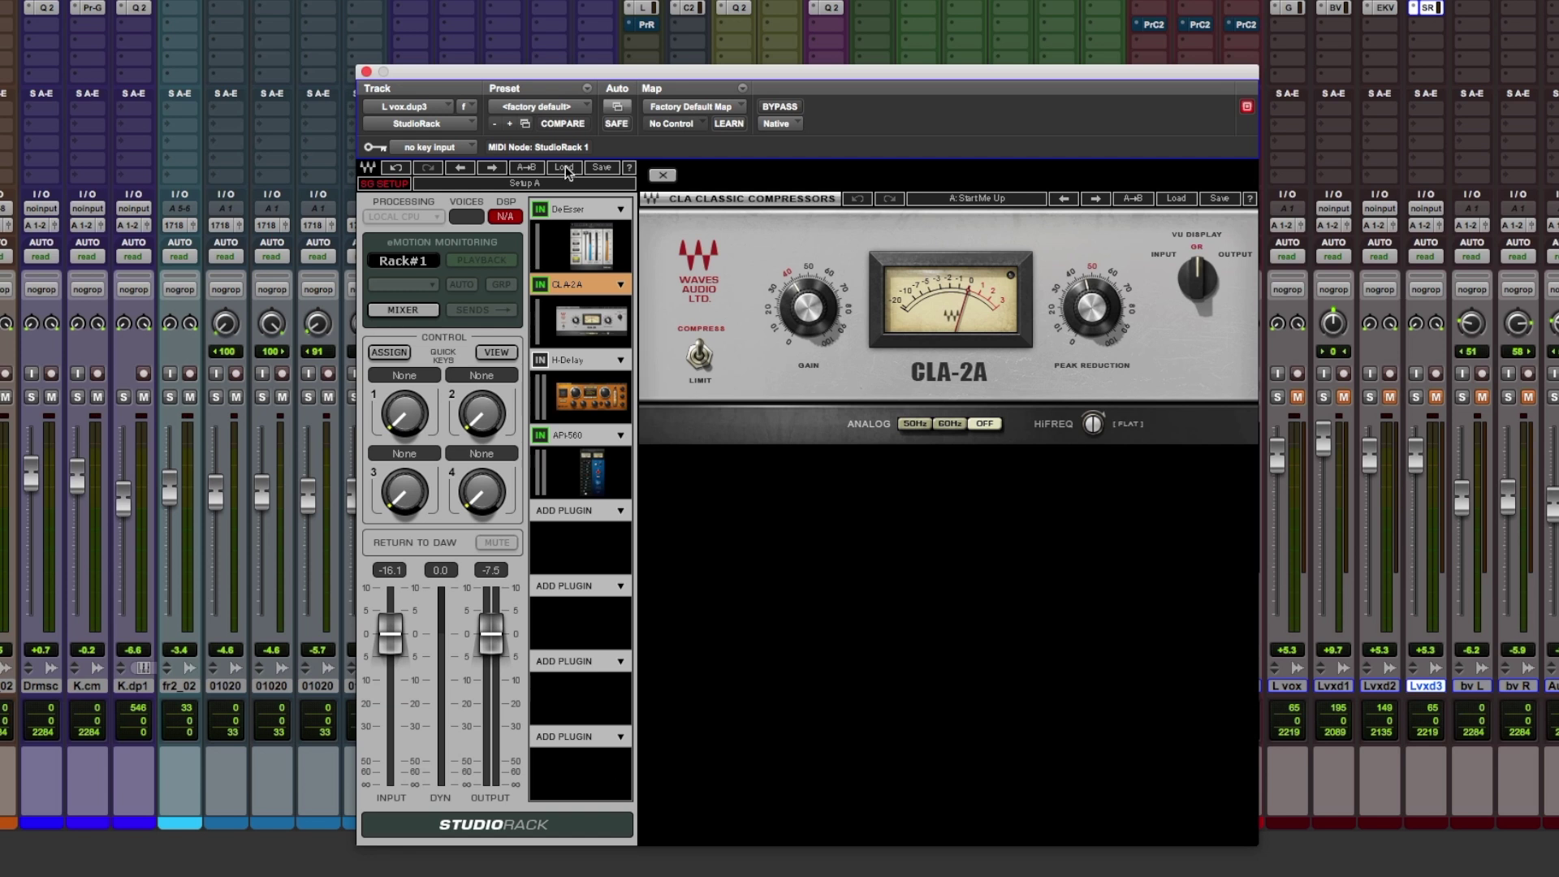
Preview the DeEsser, CLA-2A, H-Delay and API-560 editors, finishing on the DeEsser.
left_click(582, 256)
left_click(585, 321)
left_click(590, 395)
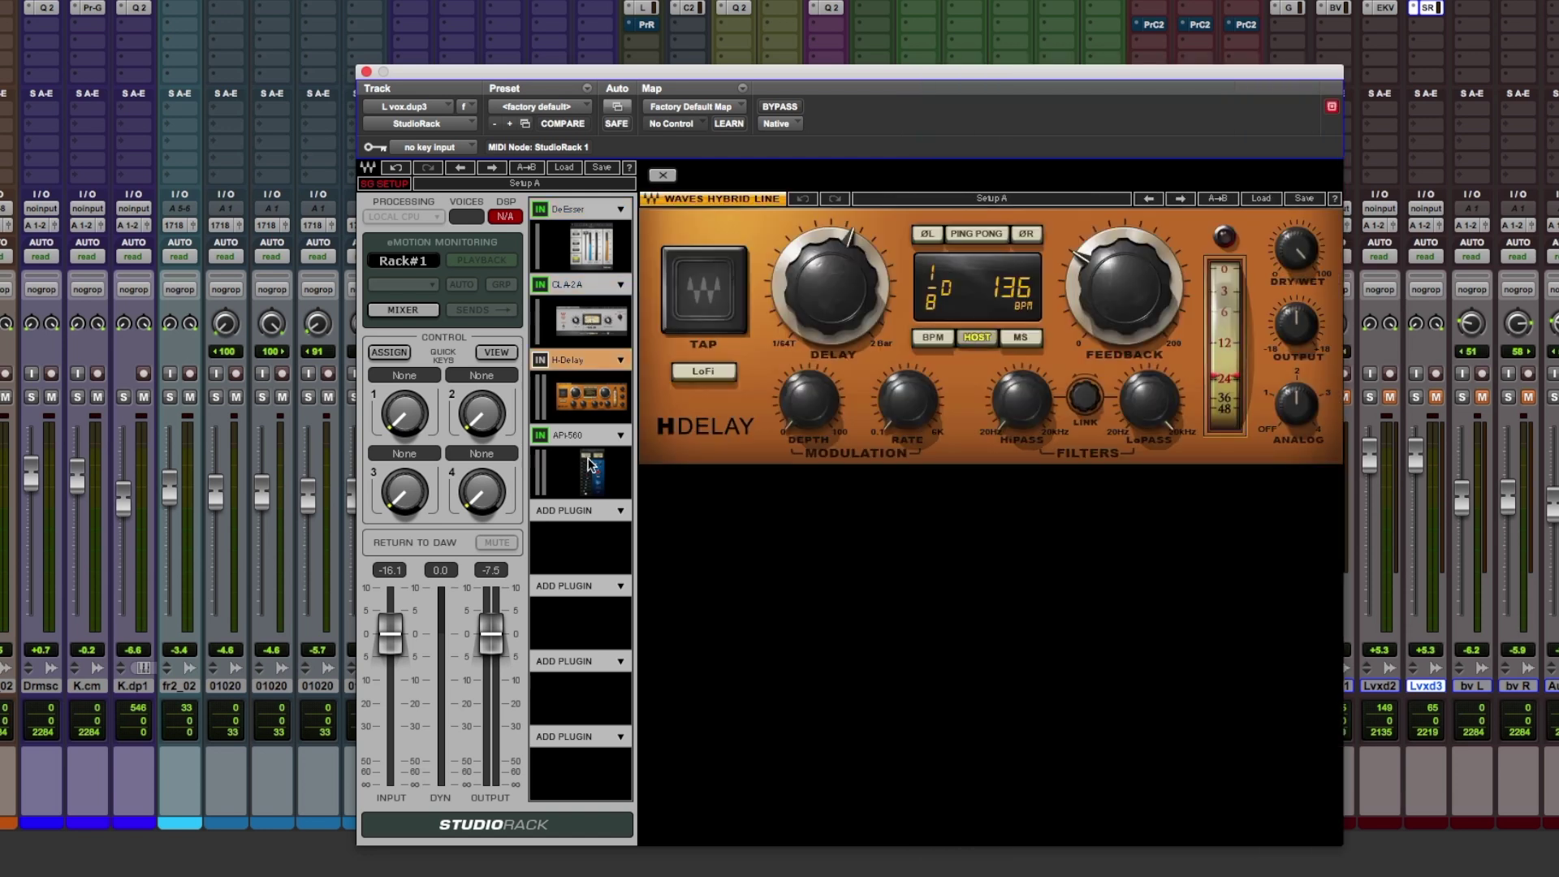
left_click(590, 463)
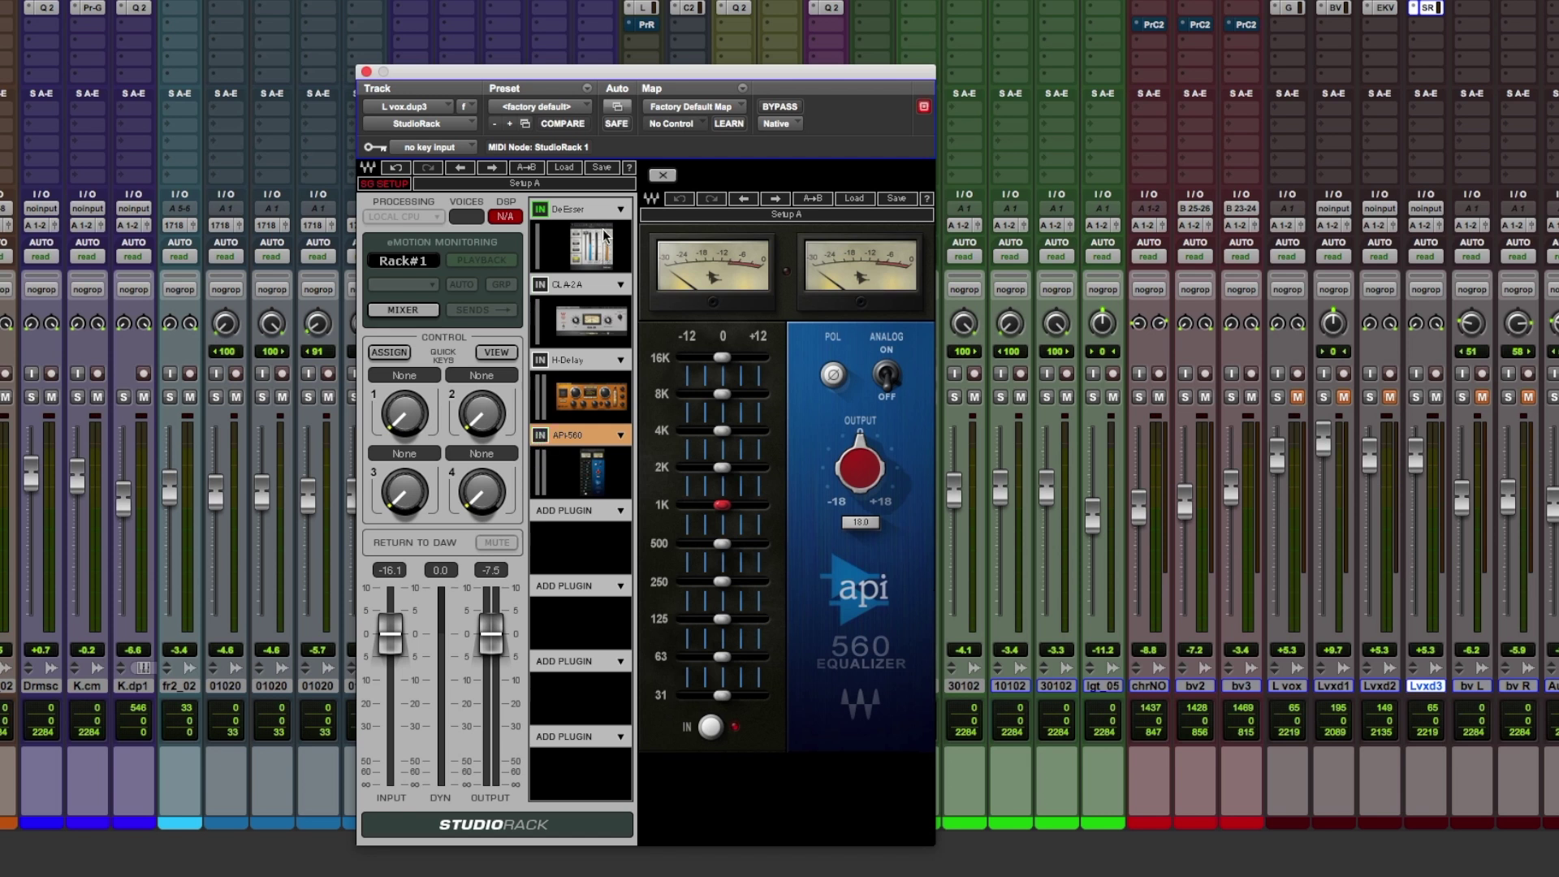
left_click(587, 252)
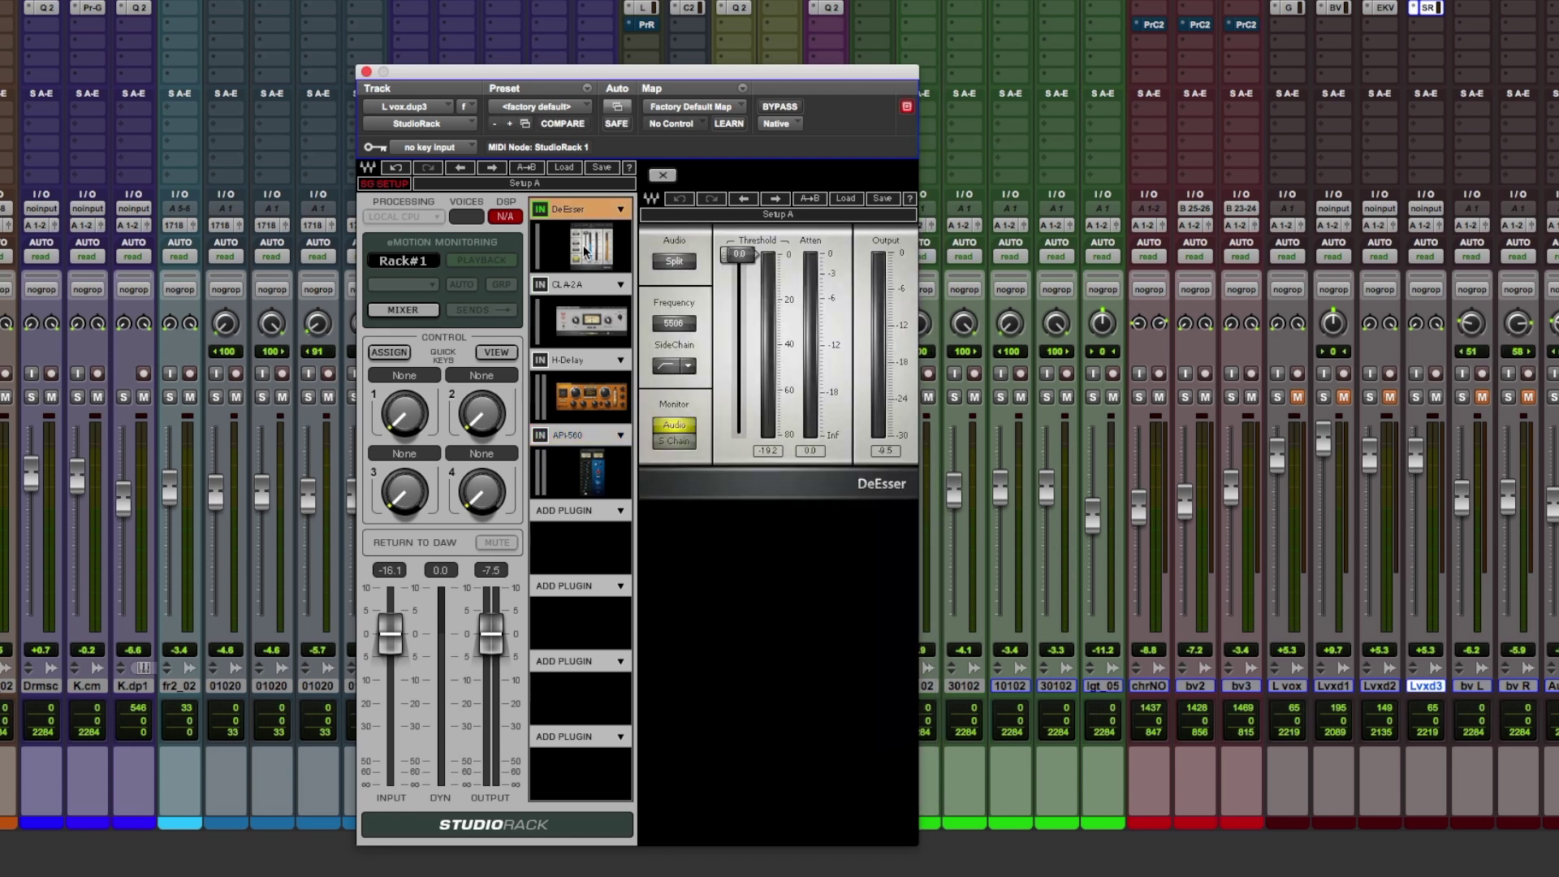
Play the vocal, lower the DeEsser threshold to about -29.4, and move API-560 directly under DeEsser.
key("space")
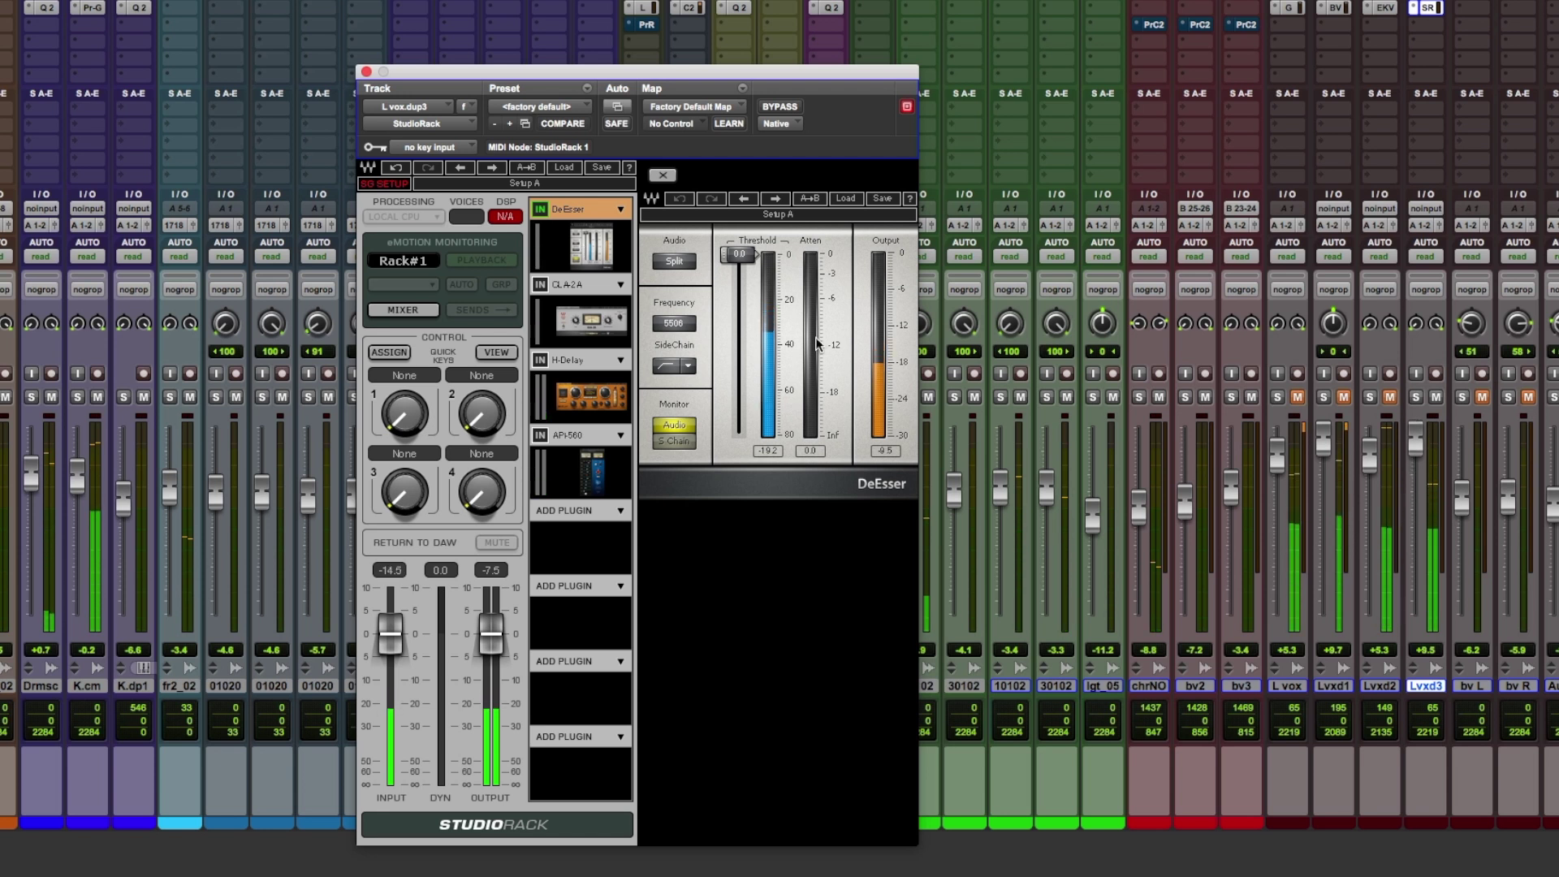
left_click_drag(740, 260, 739, 320)
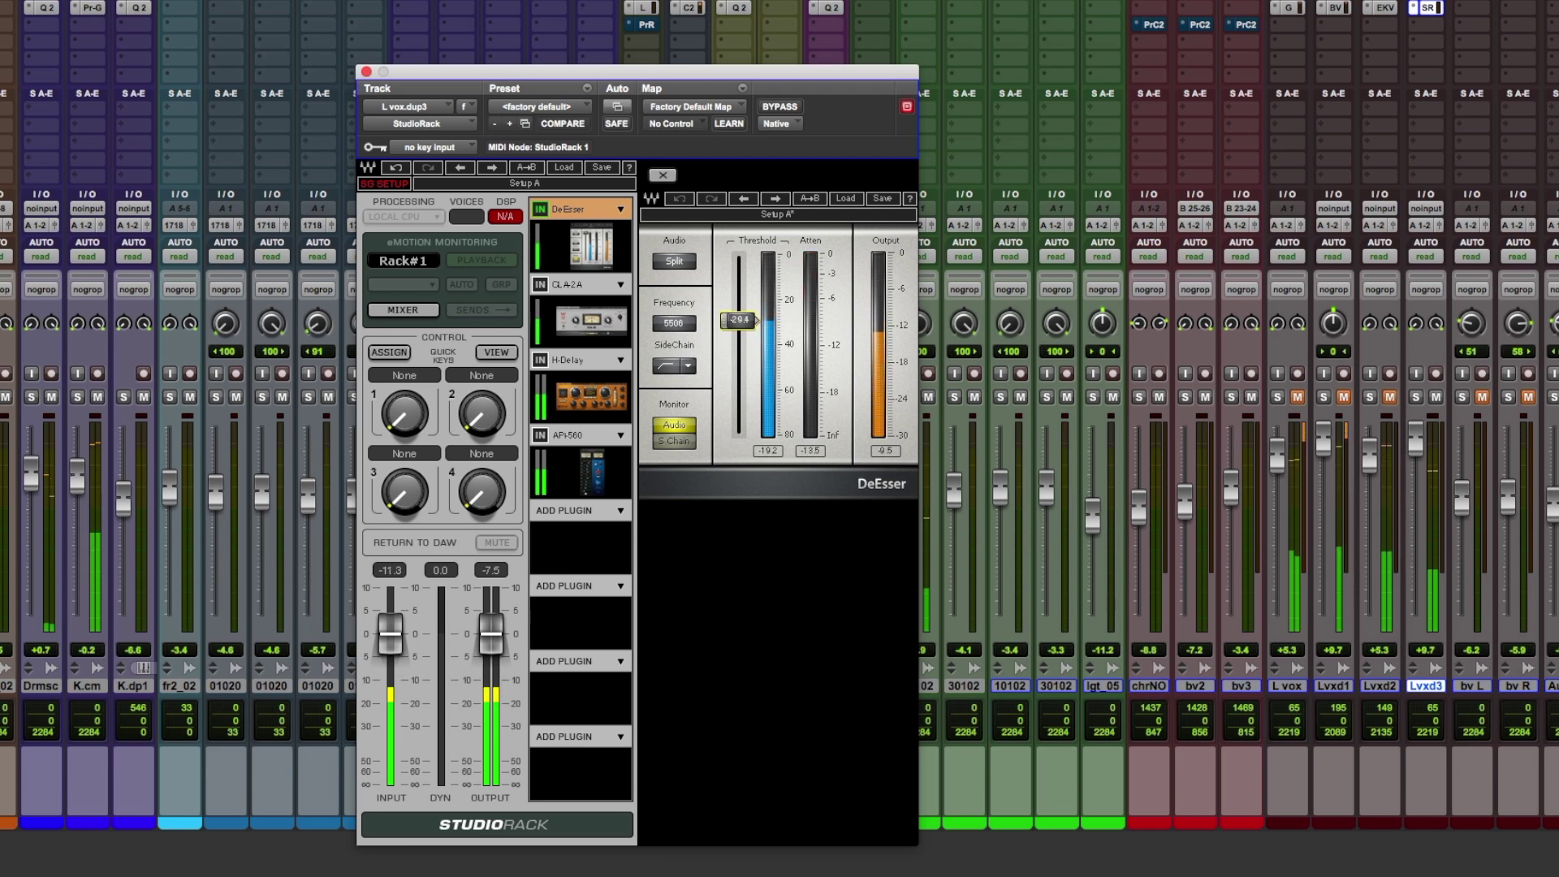
left_click_drag(584, 437, 574, 308)
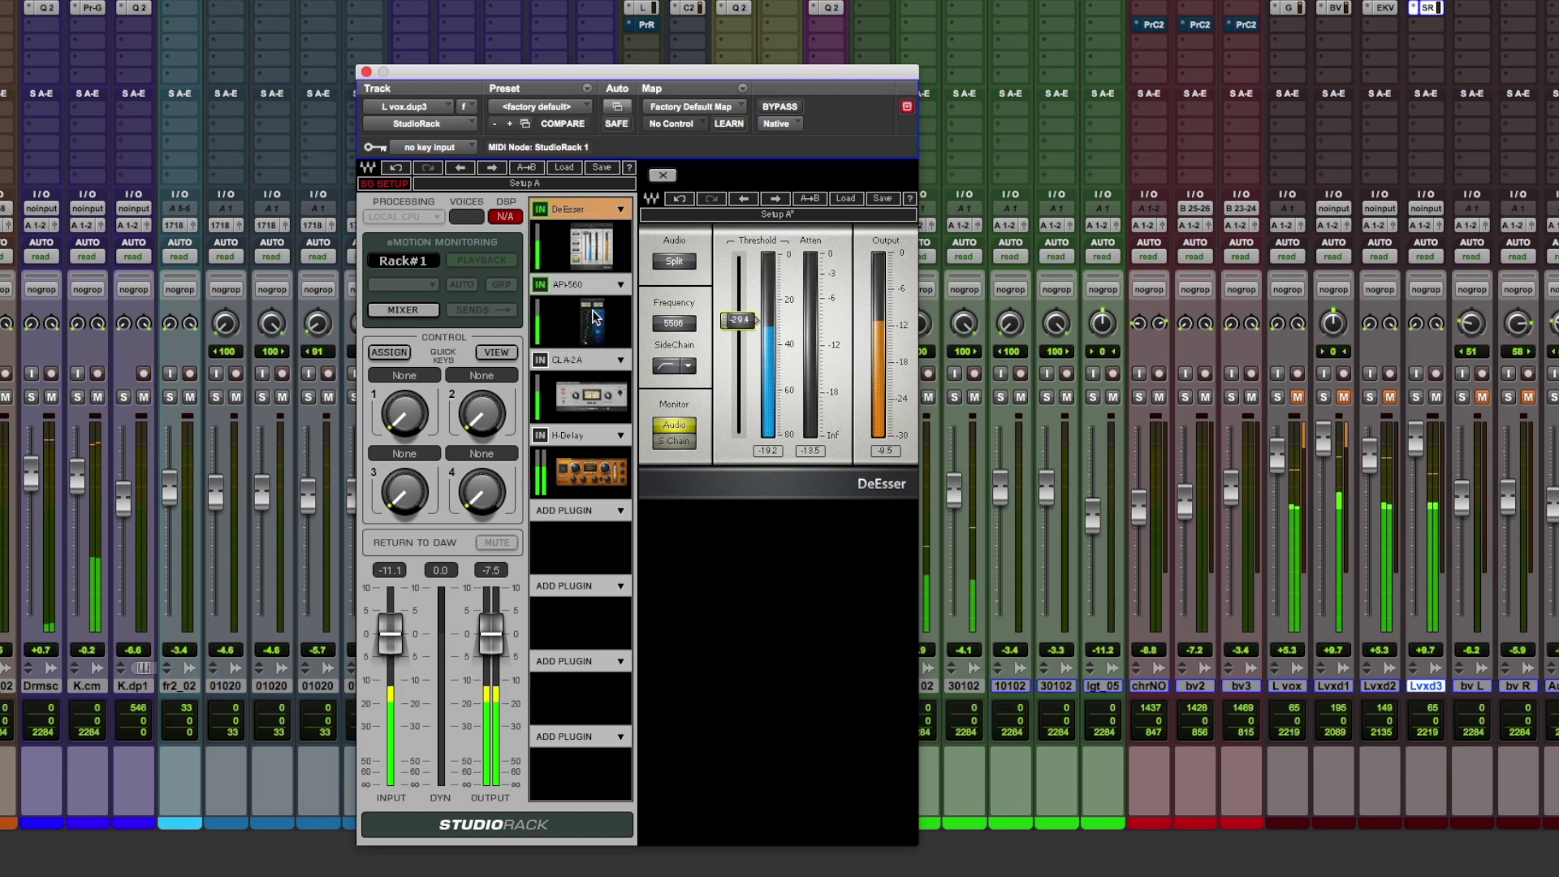
Boost the API-560's 8K band by about 3.8 dB, then bring up the CLA-2A.
left_click(579, 307)
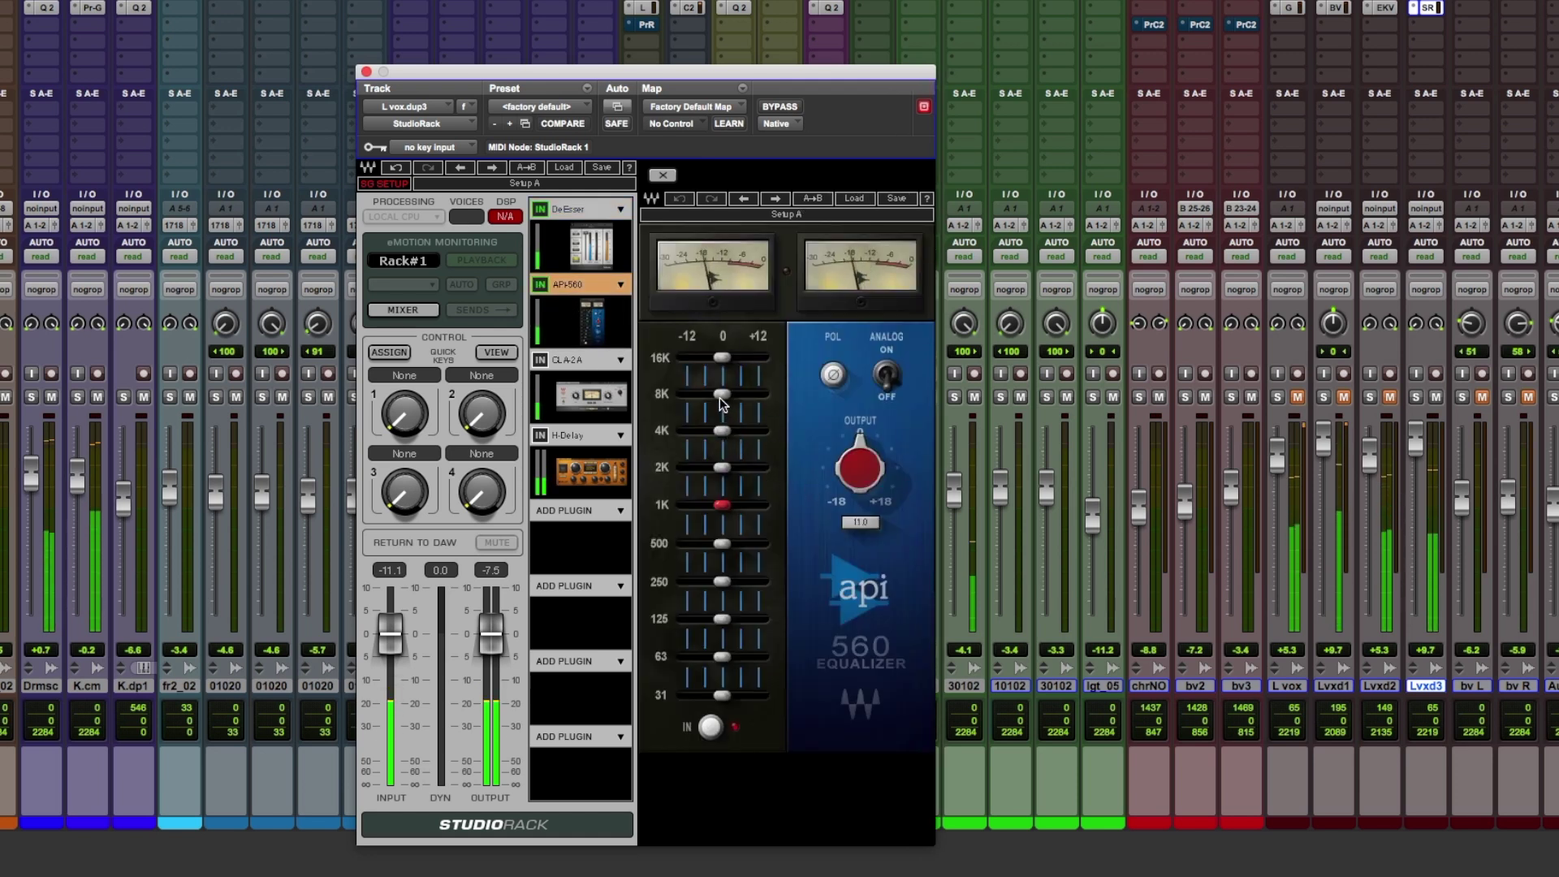
left_click_drag(718, 393, 770, 384)
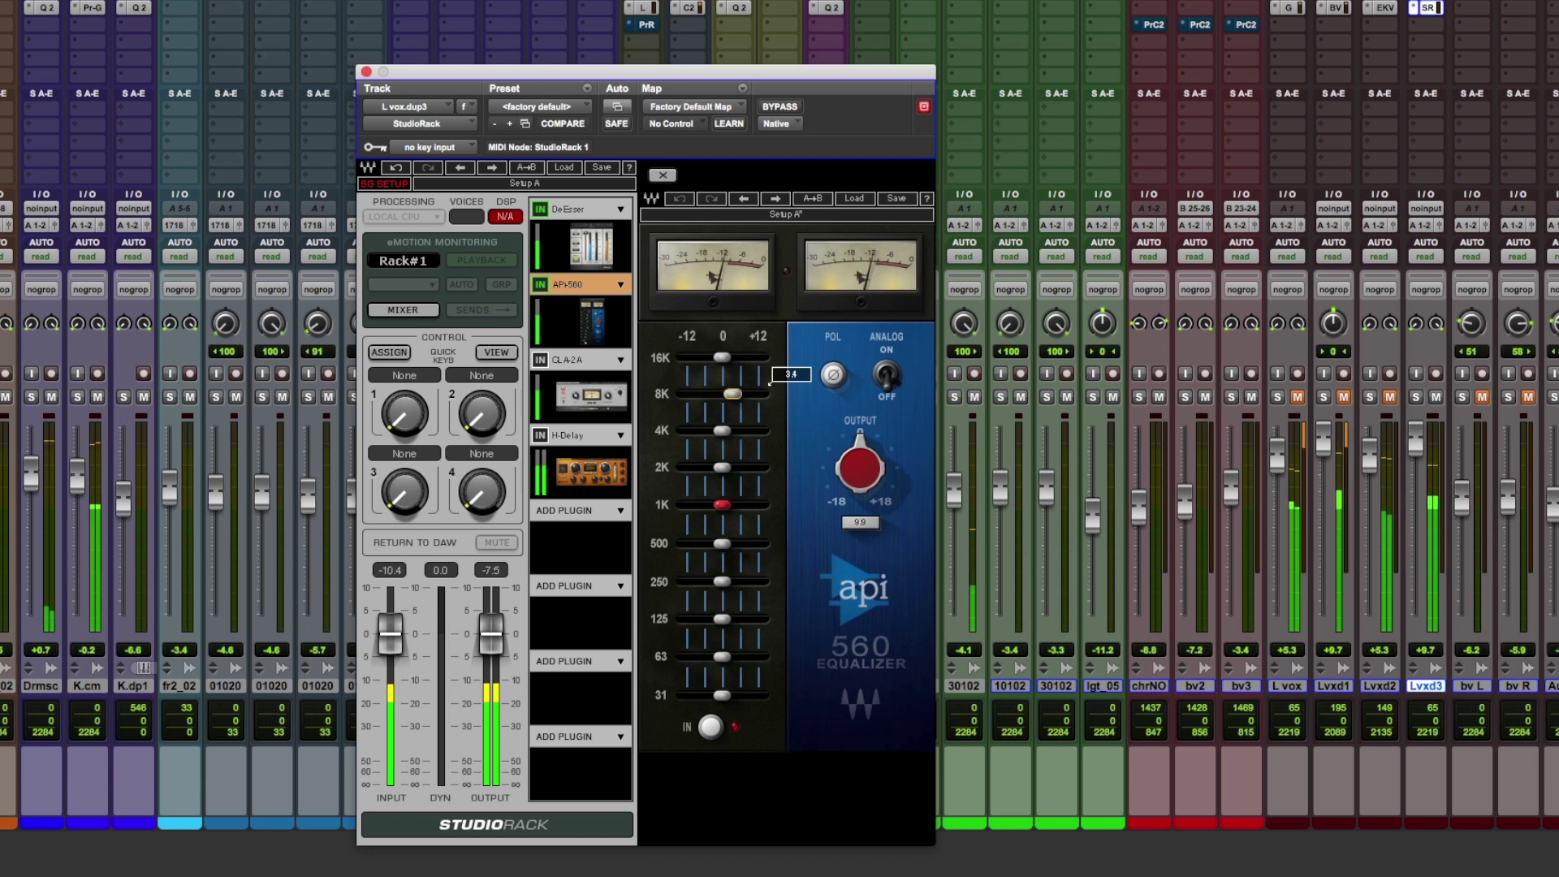
left_click_drag(722, 357, 723, 358)
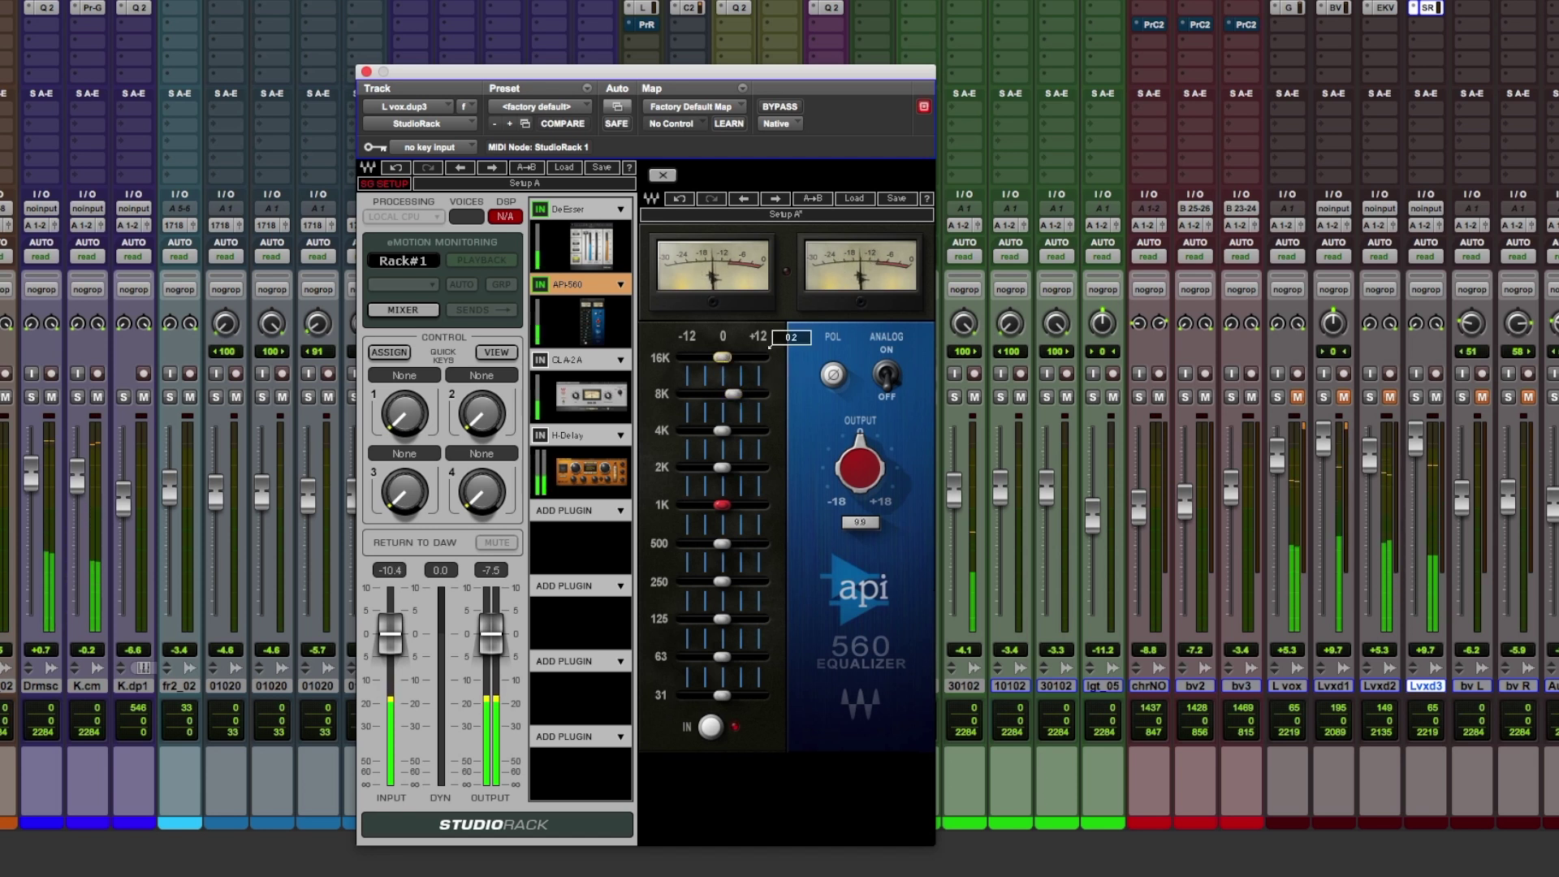
left_click(734, 395)
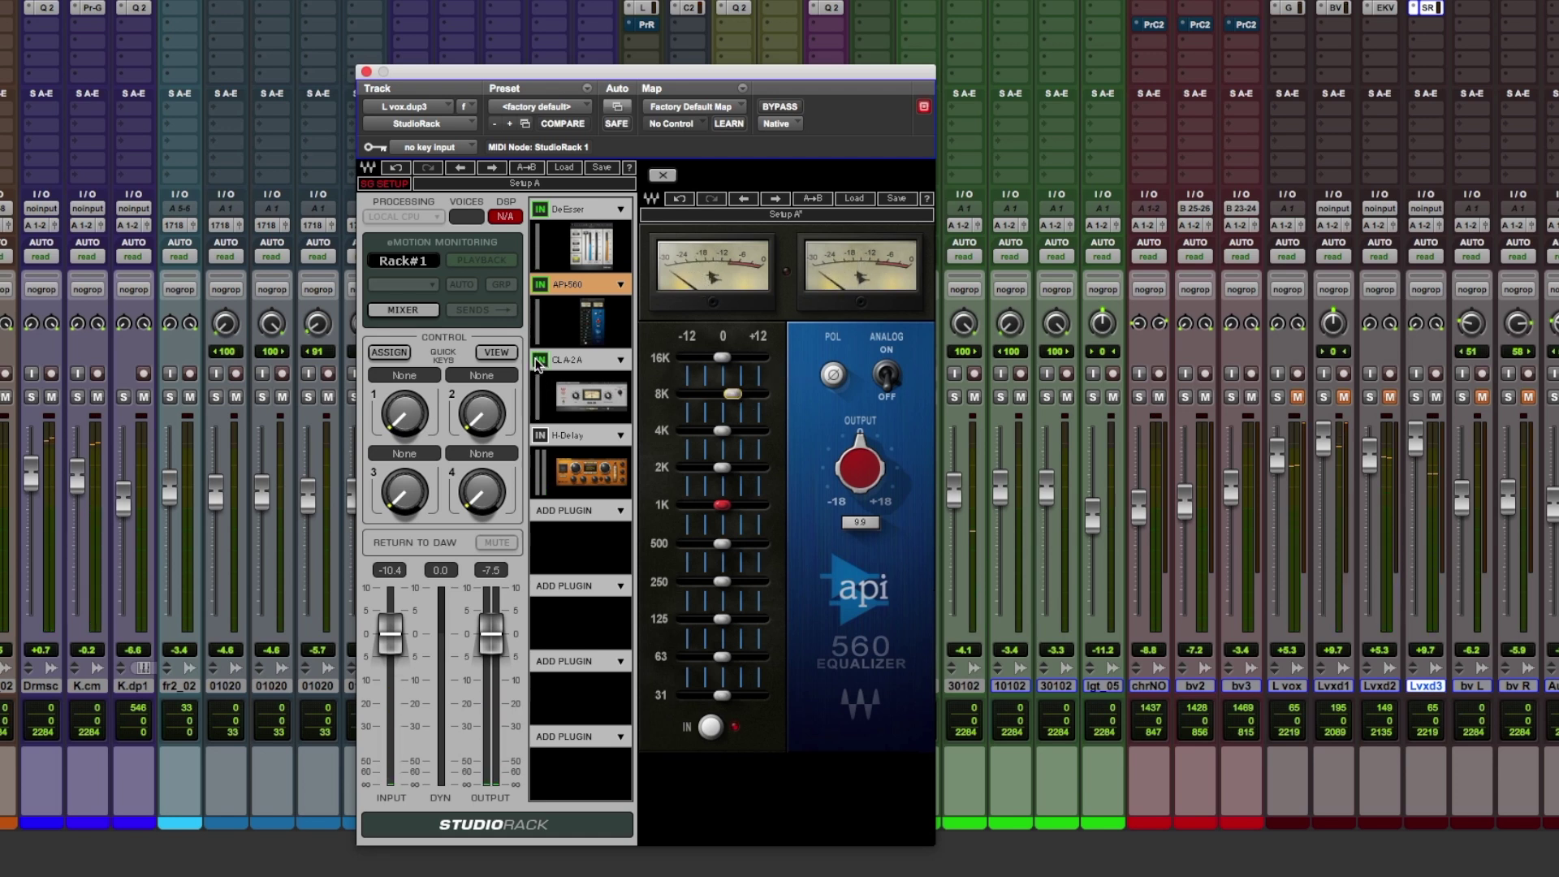
left_click(574, 397)
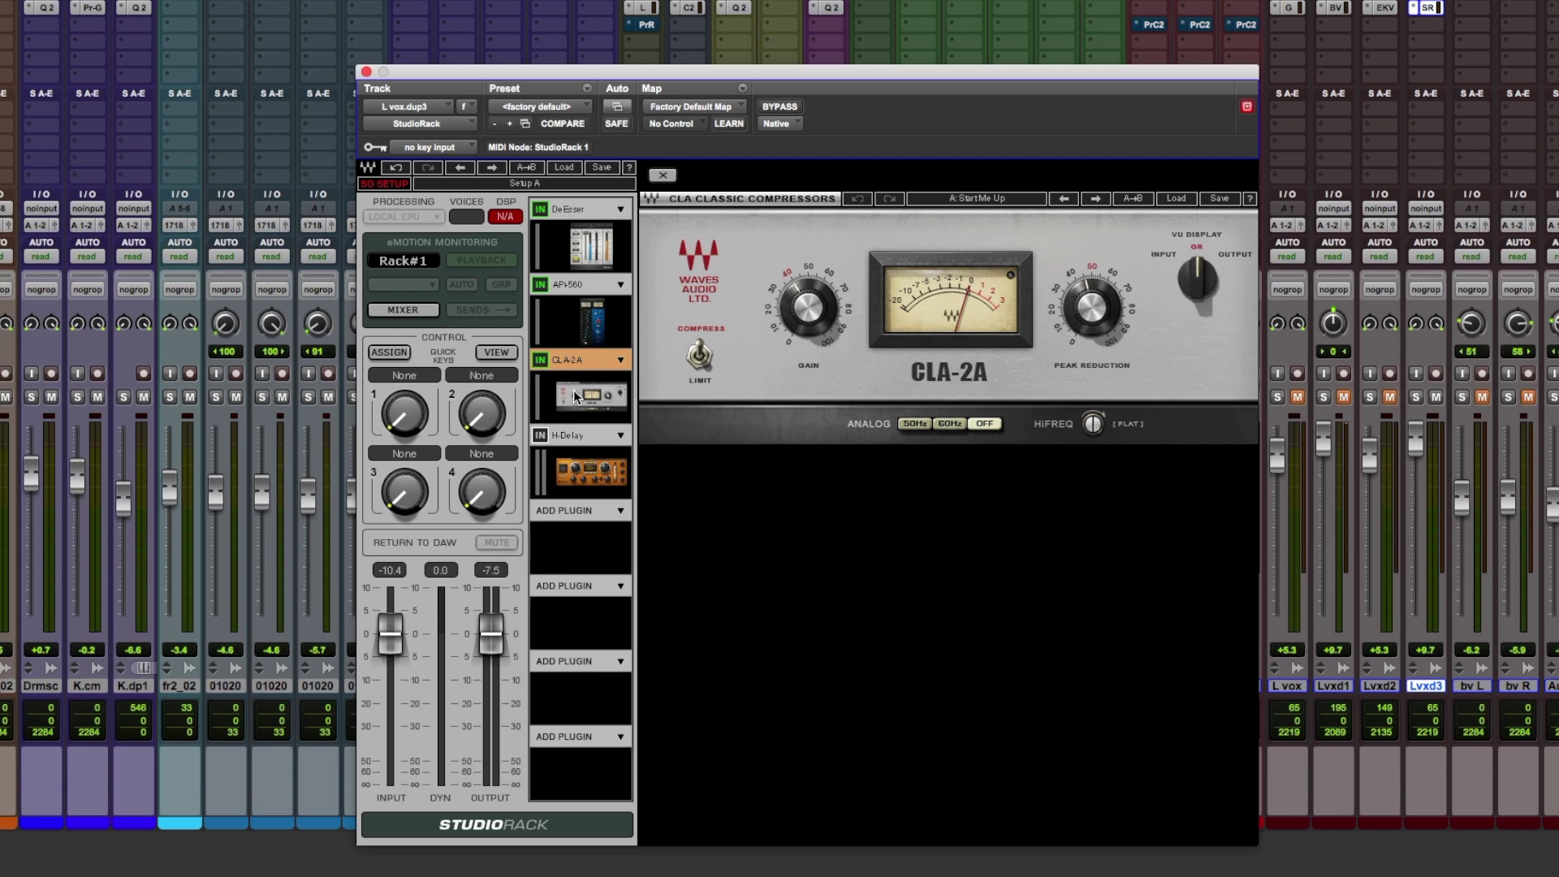
Raise the CLA-2A Peak Reduction to about 62, nudging the Gain knob slightly.
left_click_drag(1091, 307, 1091, 291)
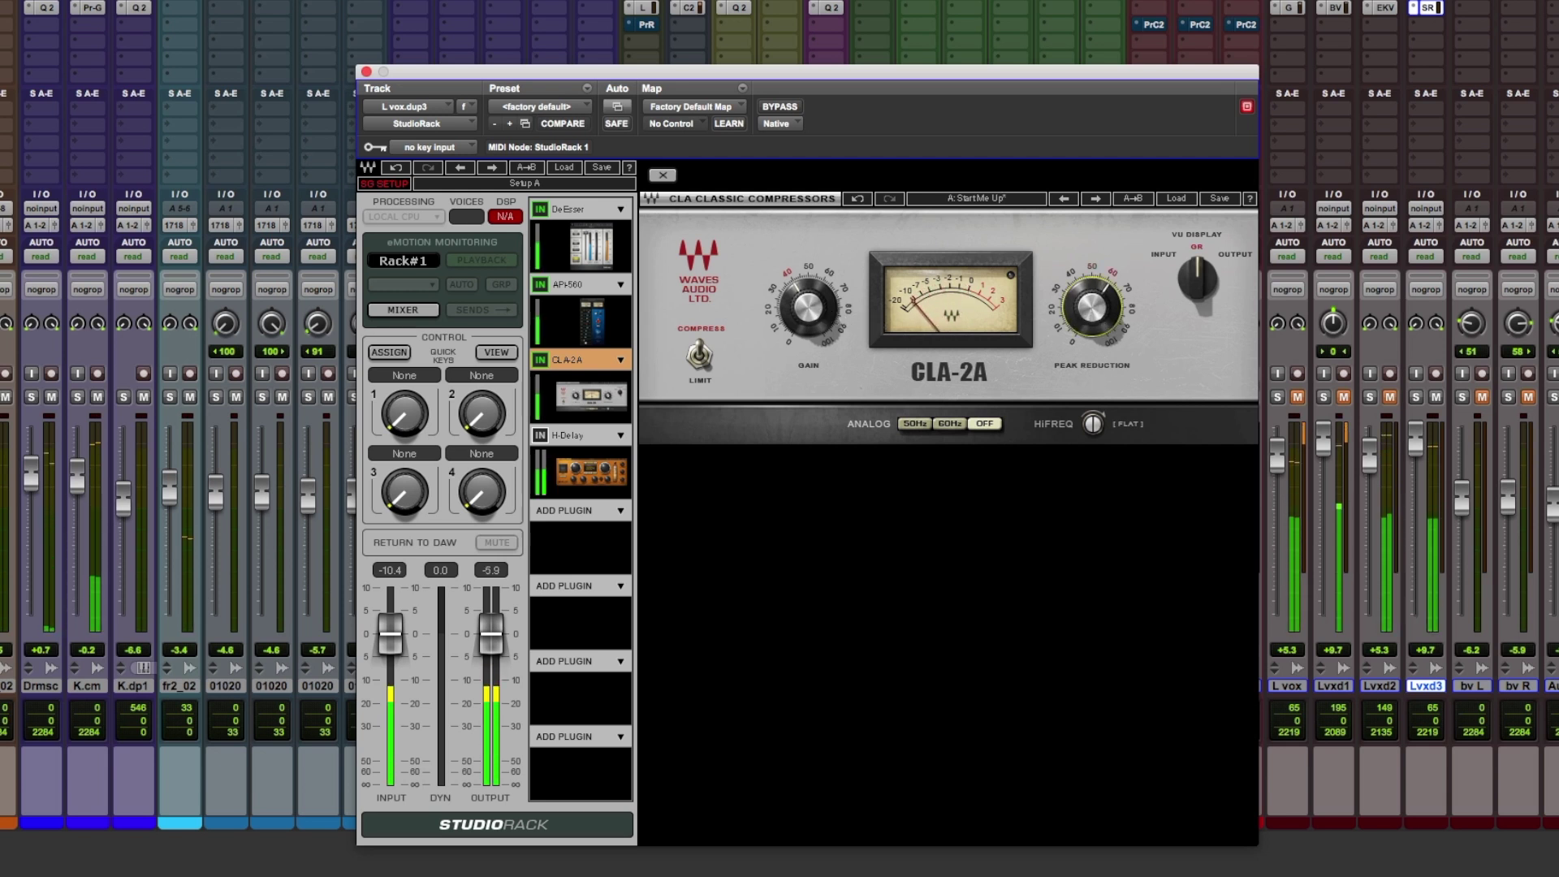
left_click_drag(808, 307, 808, 302)
left_click_drag(1091, 307, 1092, 305)
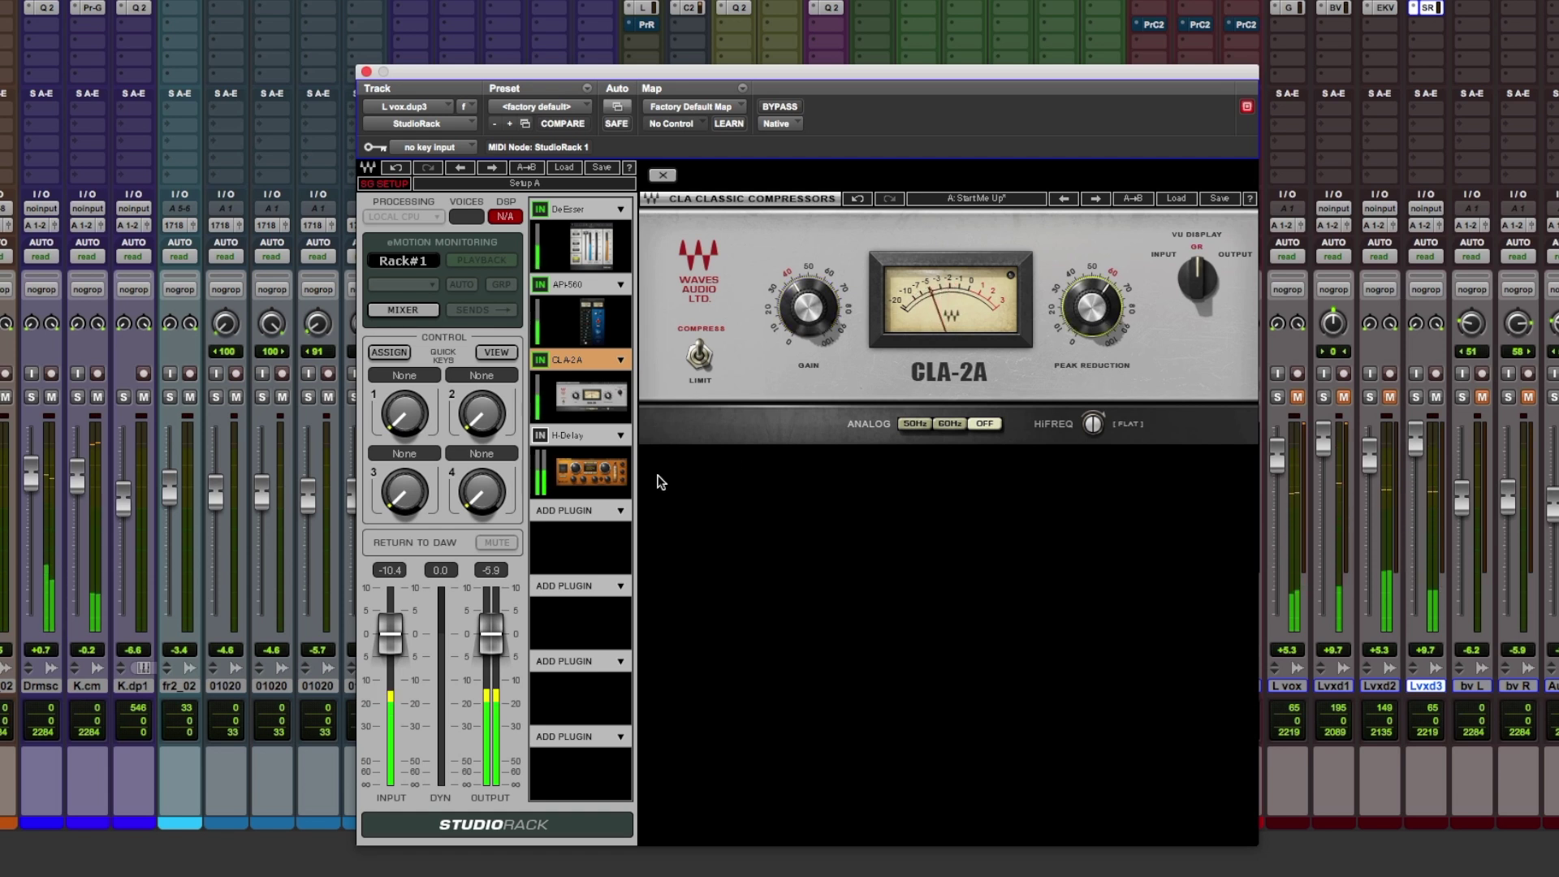
left_click_drag(1089, 307, 1089, 311)
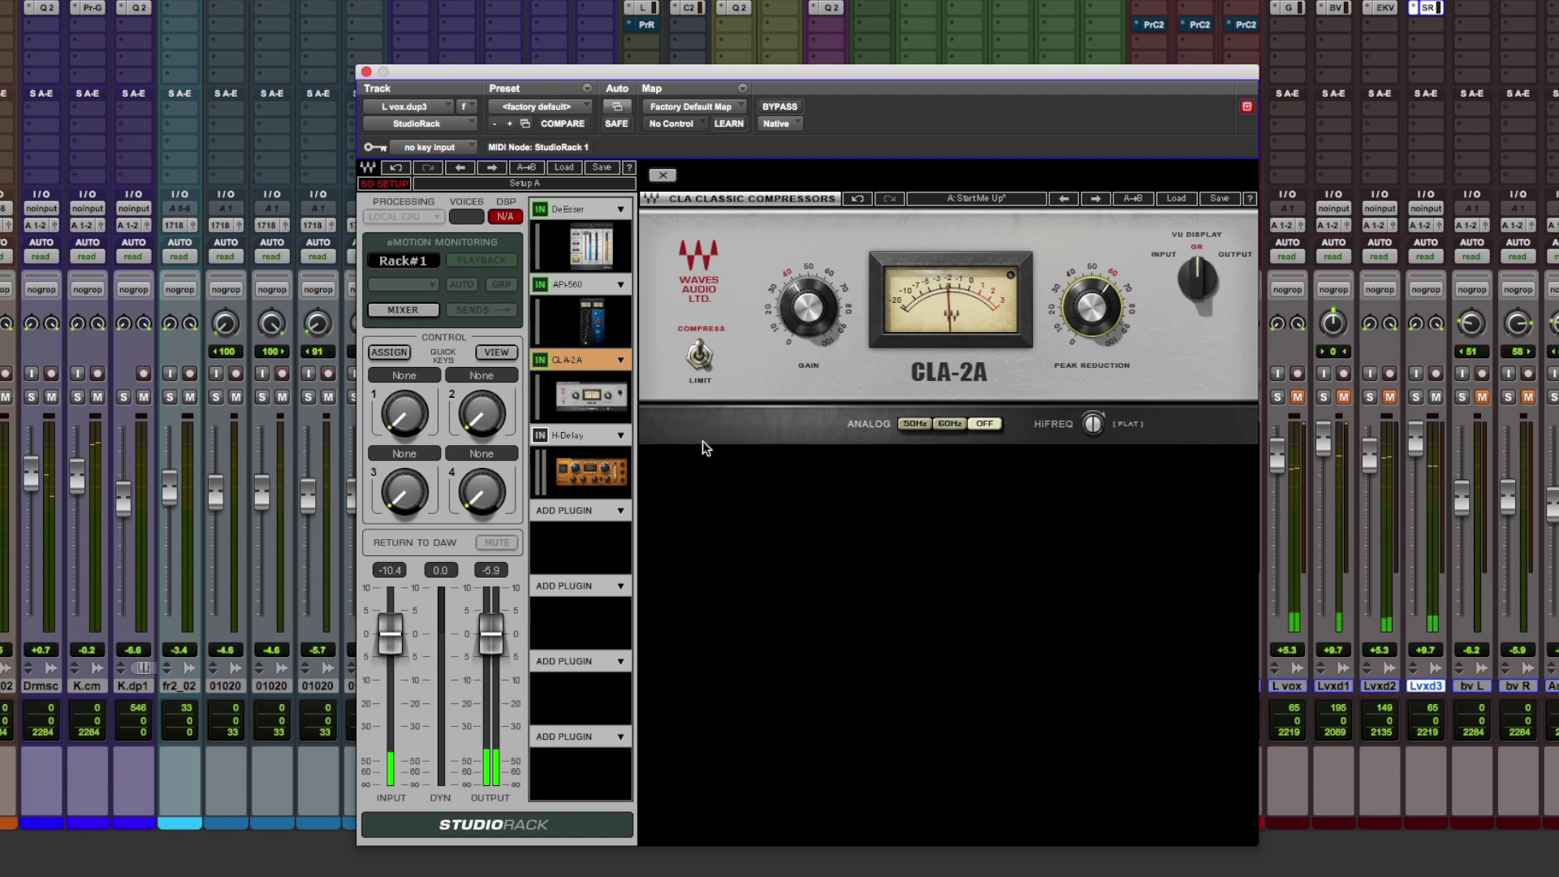
Switch H-Delay on and set a 1/8 triplet delay with feedback around 46.
left_click(537, 436)
left_click(572, 471)
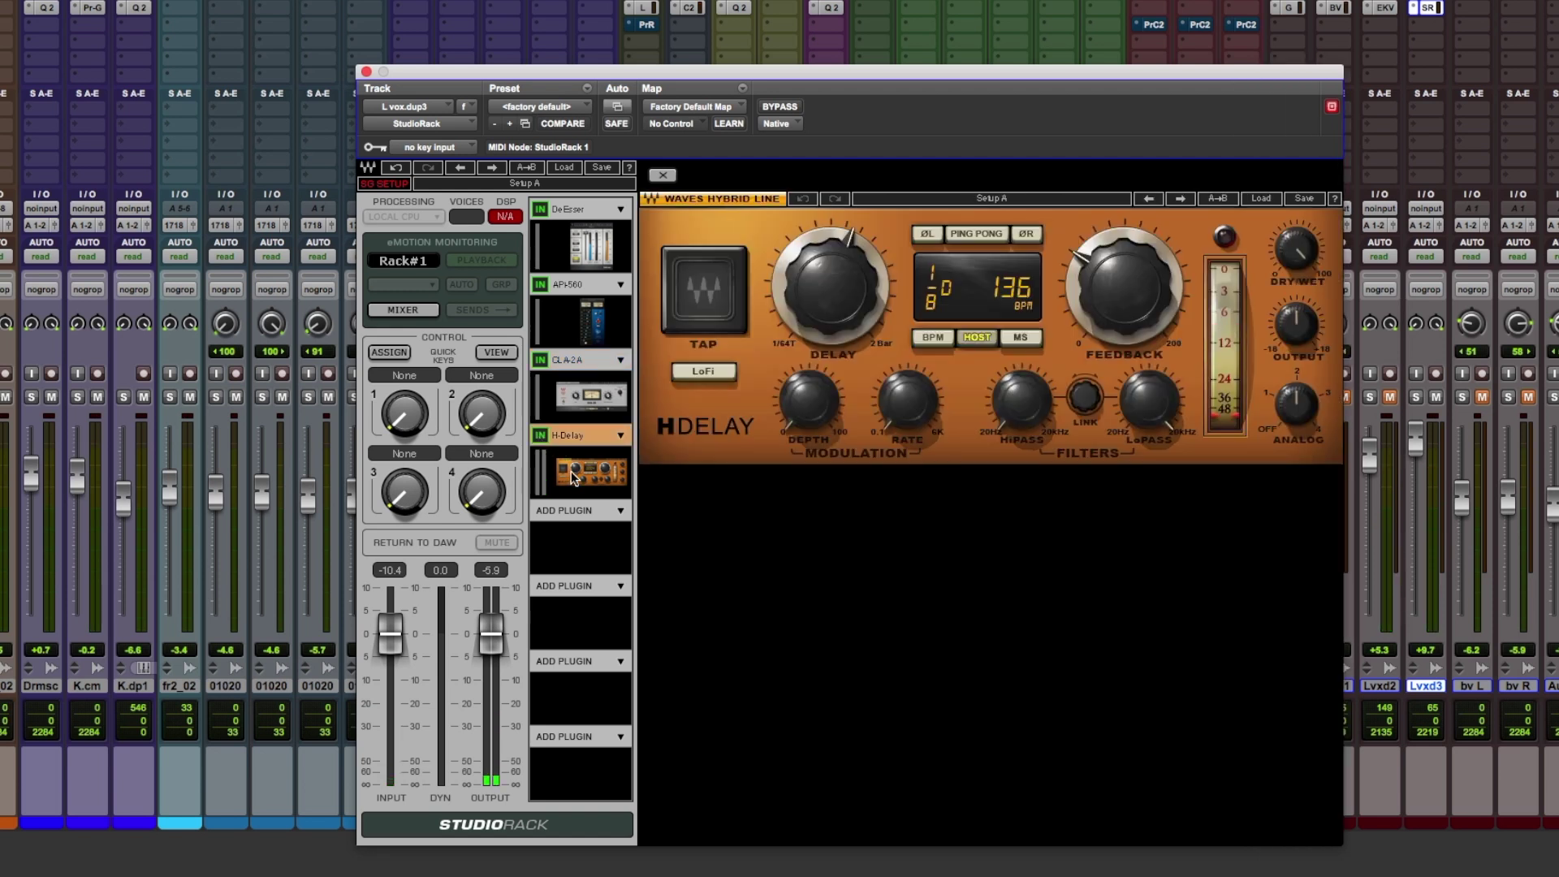
mouse_move(1296, 250)
left_mouse_down()
mouse_move(1297, 232)
mouse_move(1297, 277)
left_mouse_up()
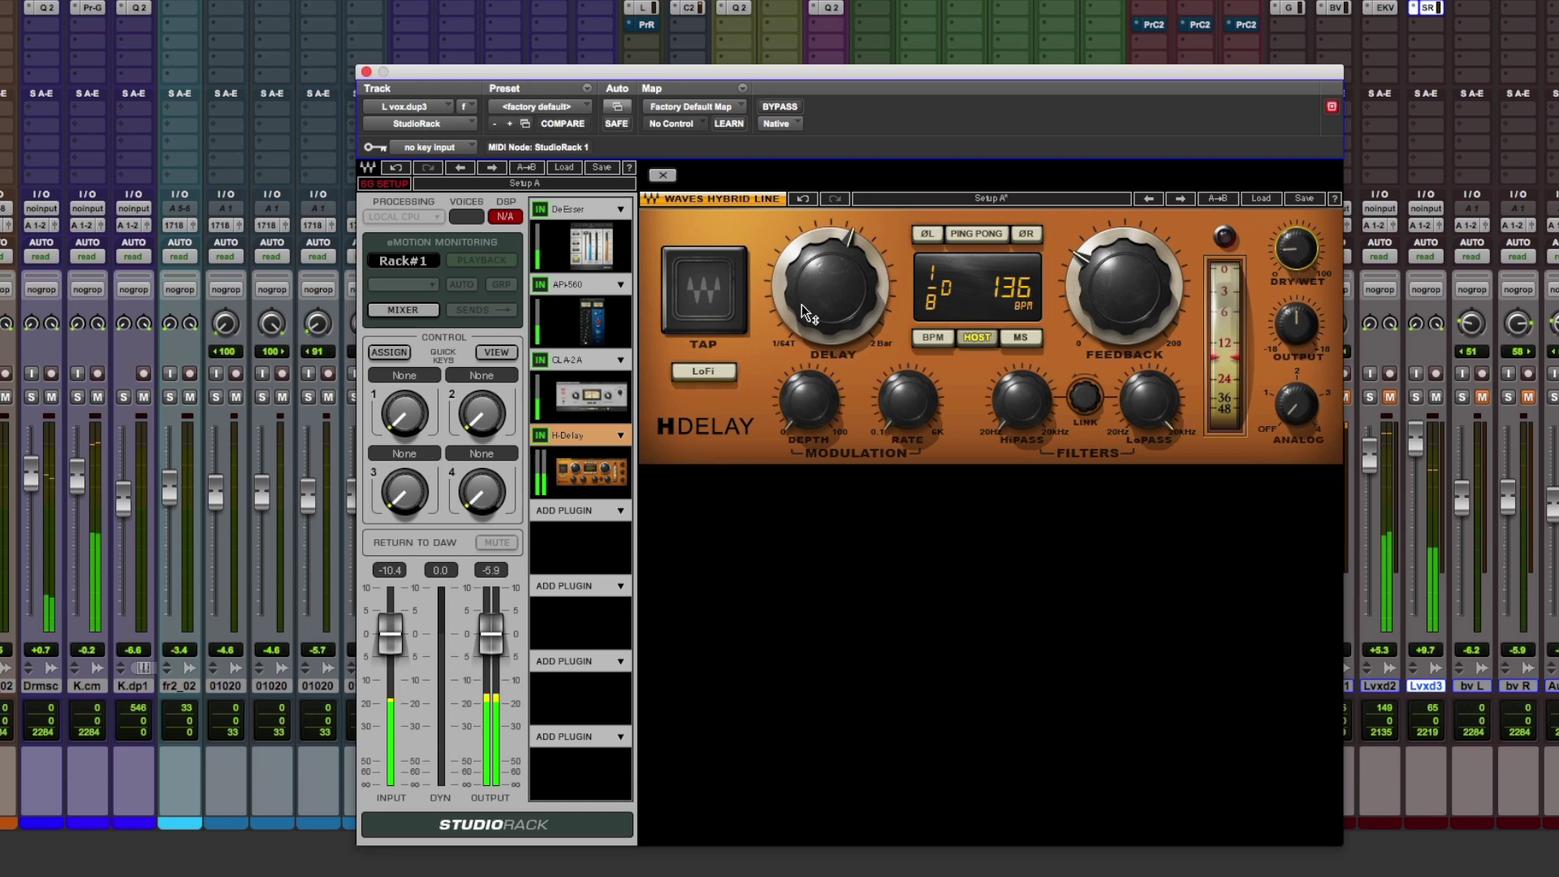
left_click_drag(830, 288, 830, 303)
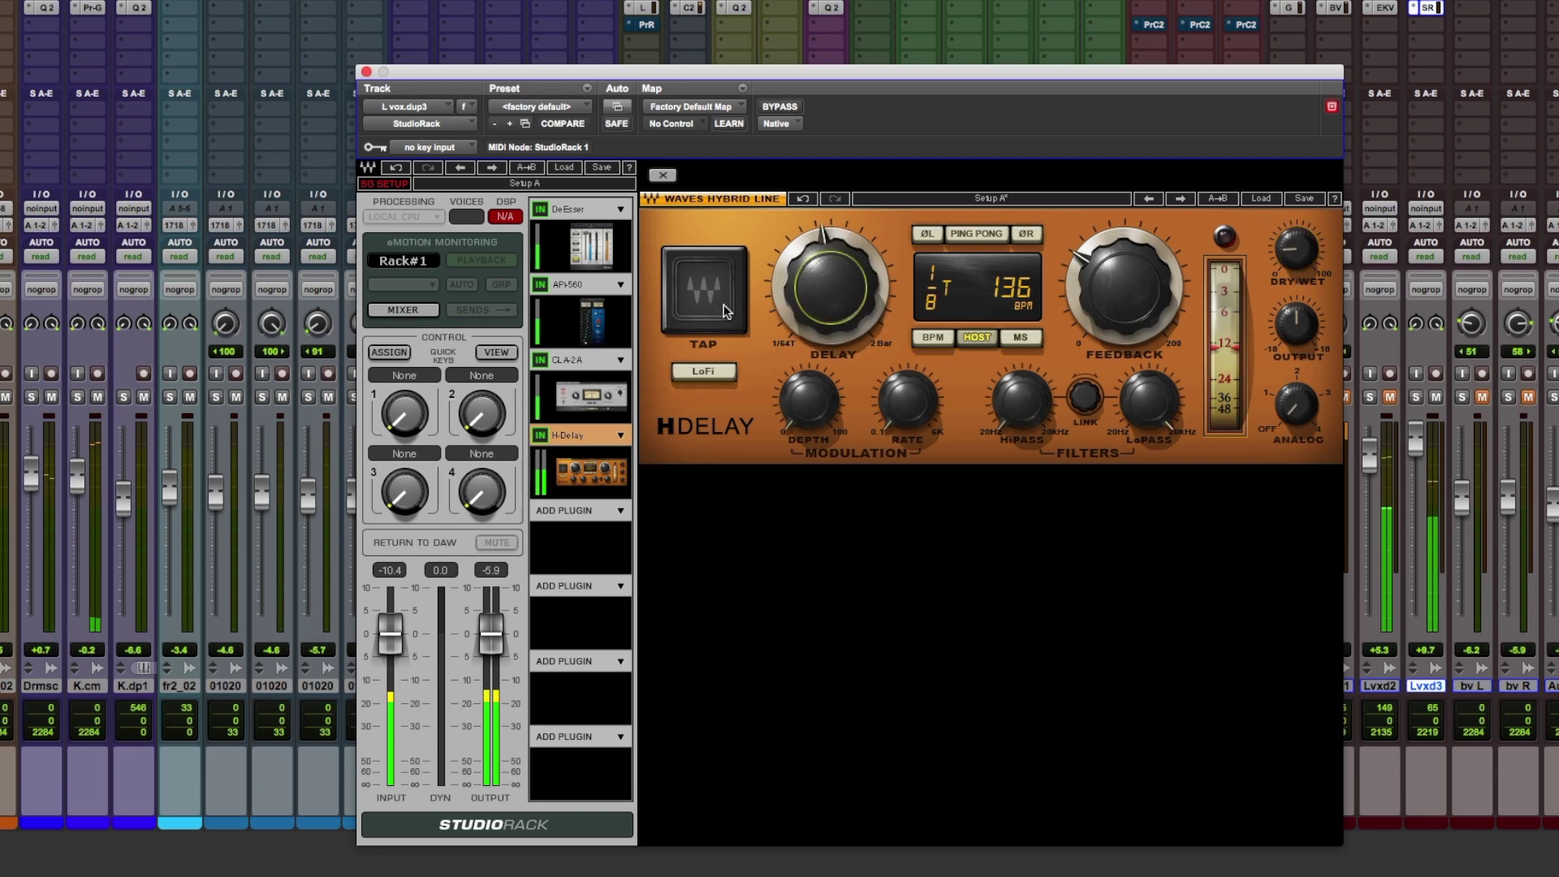
left_click_drag(1124, 286, 1124, 294)
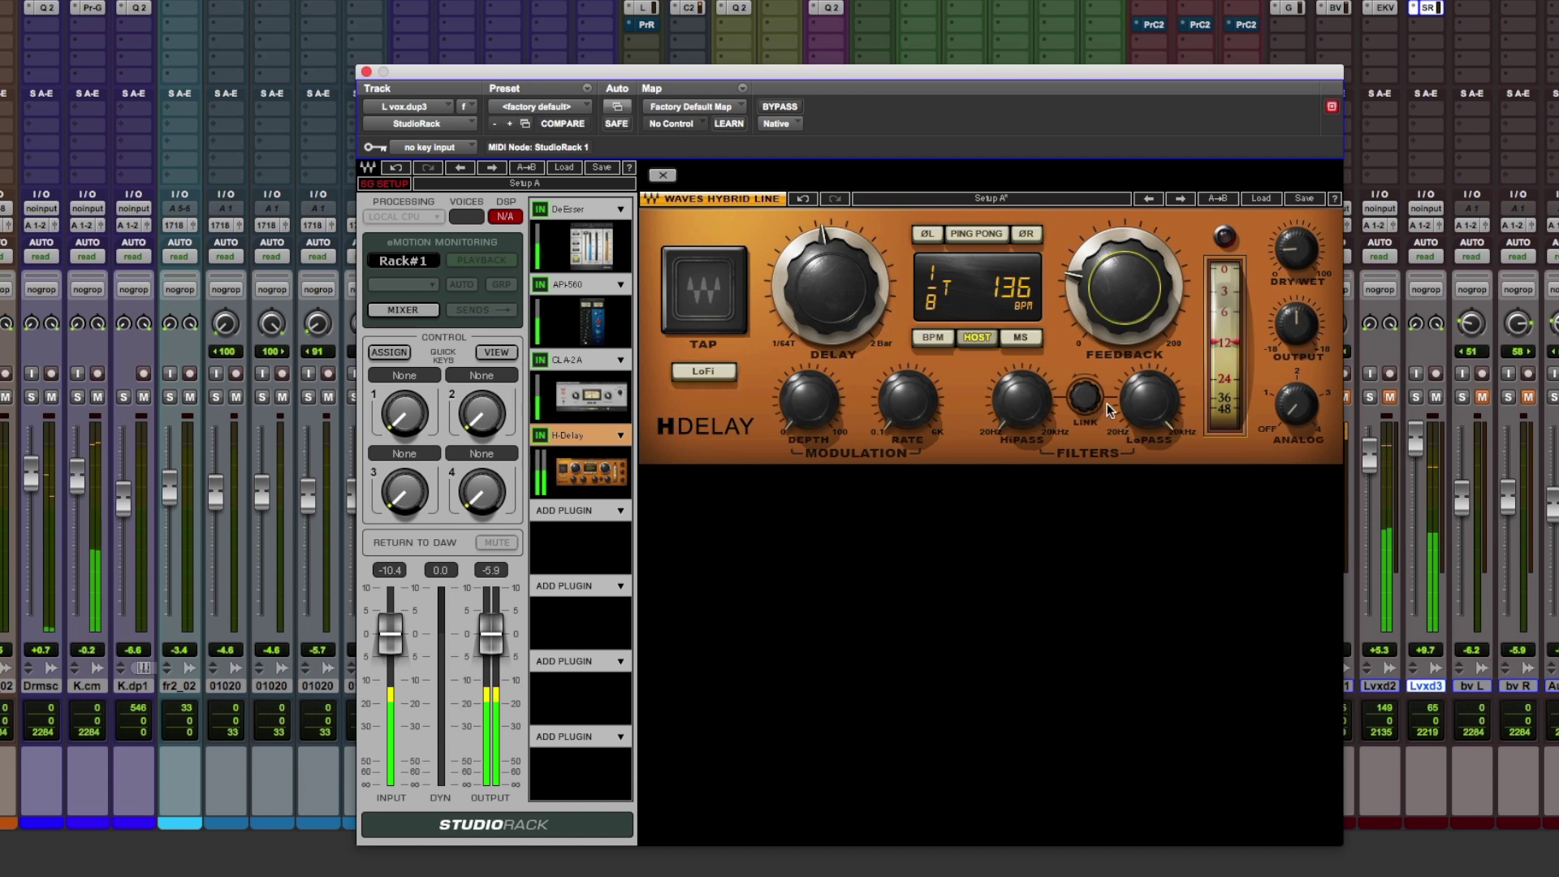
Set the H-Delay HiPass near 113, adjust the LoPass, enable LoFi, and lower Dry/Wet to 10.
left_click_drag(1137, 415, 1137, 416)
left_click_drag(1020, 399, 1021, 411)
left_click_drag(1149, 402, 1148, 394)
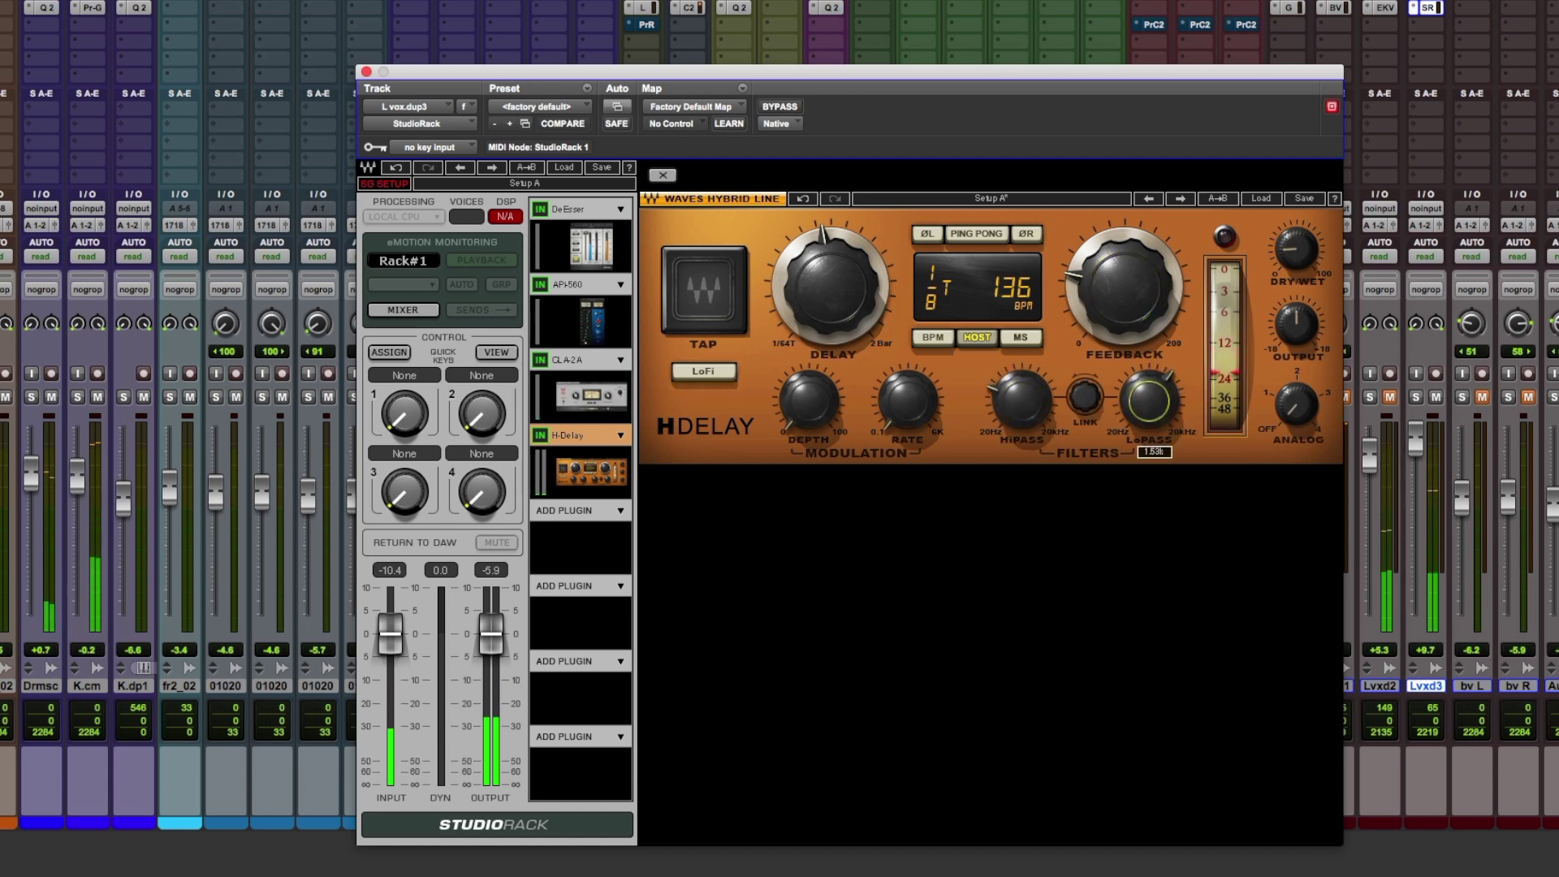
left_click_drag(1296, 248, 1296, 244)
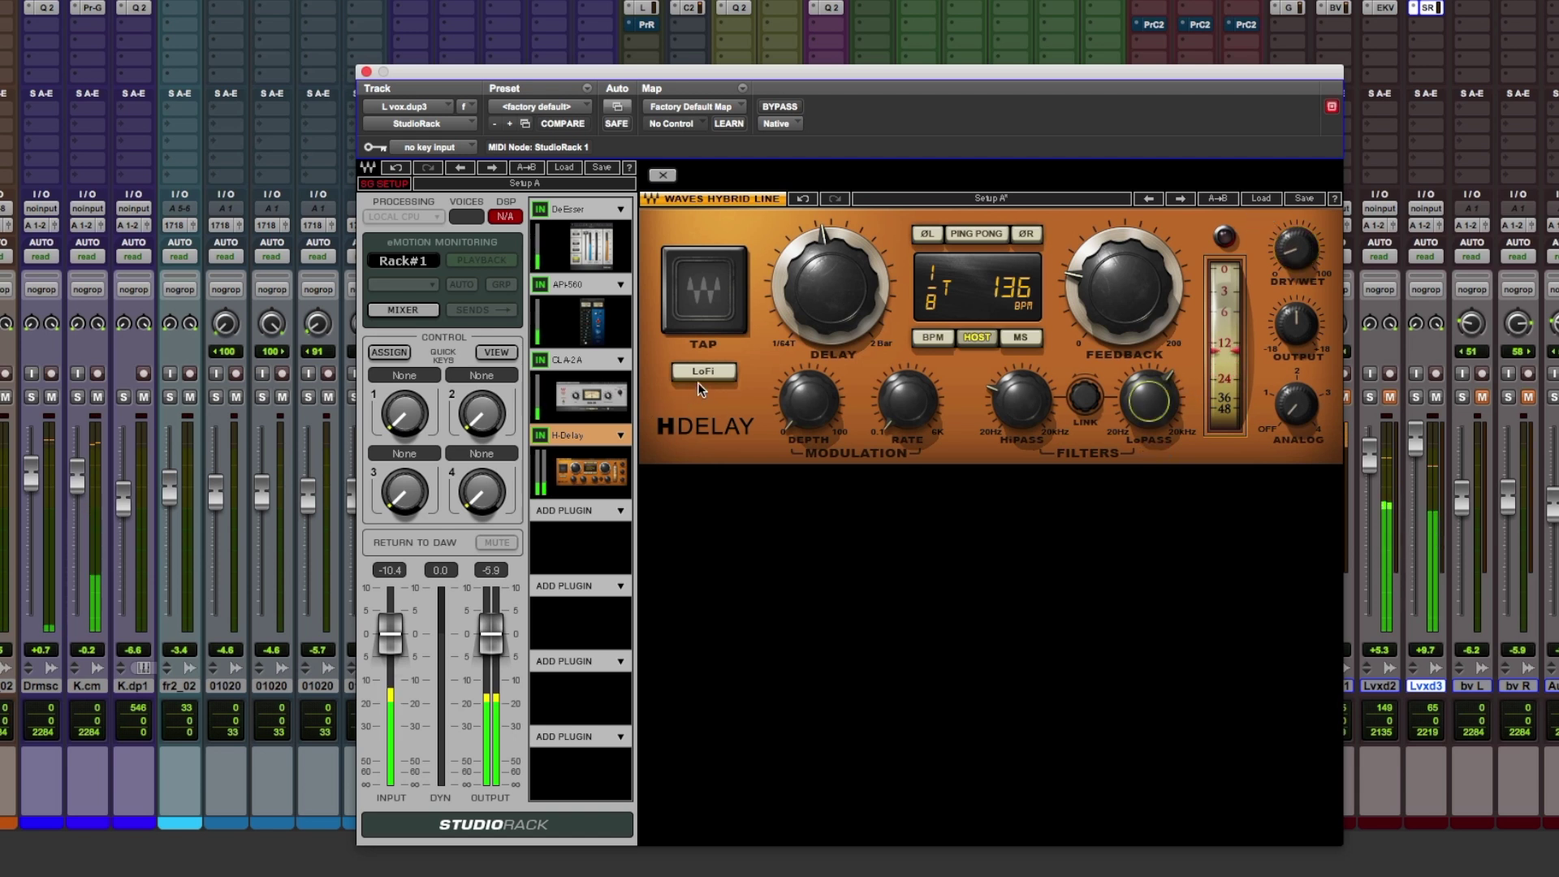
left_click(703, 373)
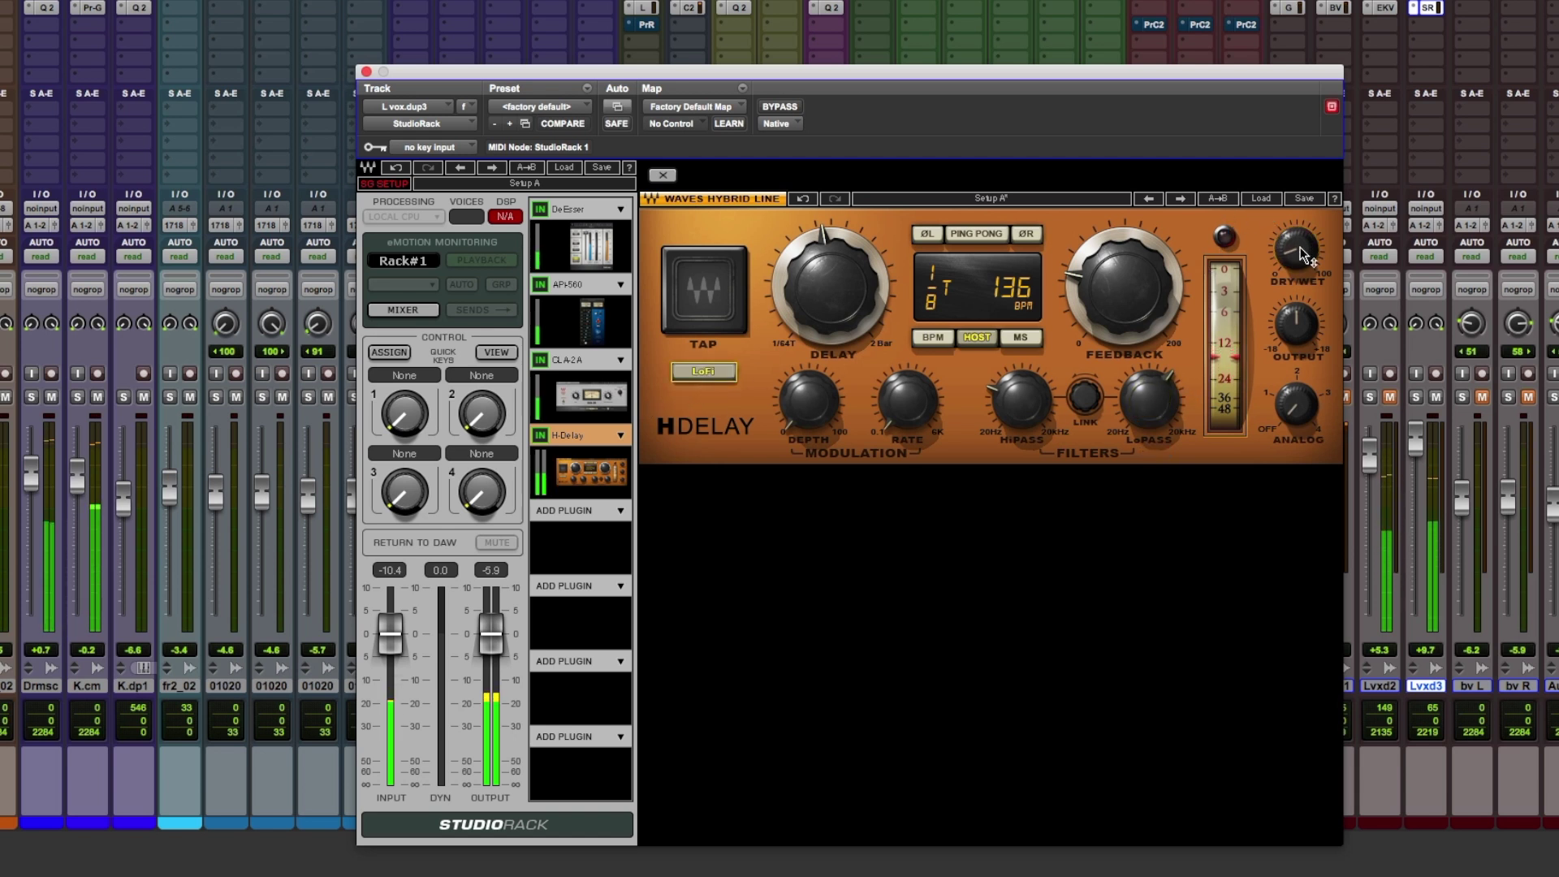
left_click_drag(1300, 248, 1302, 252)
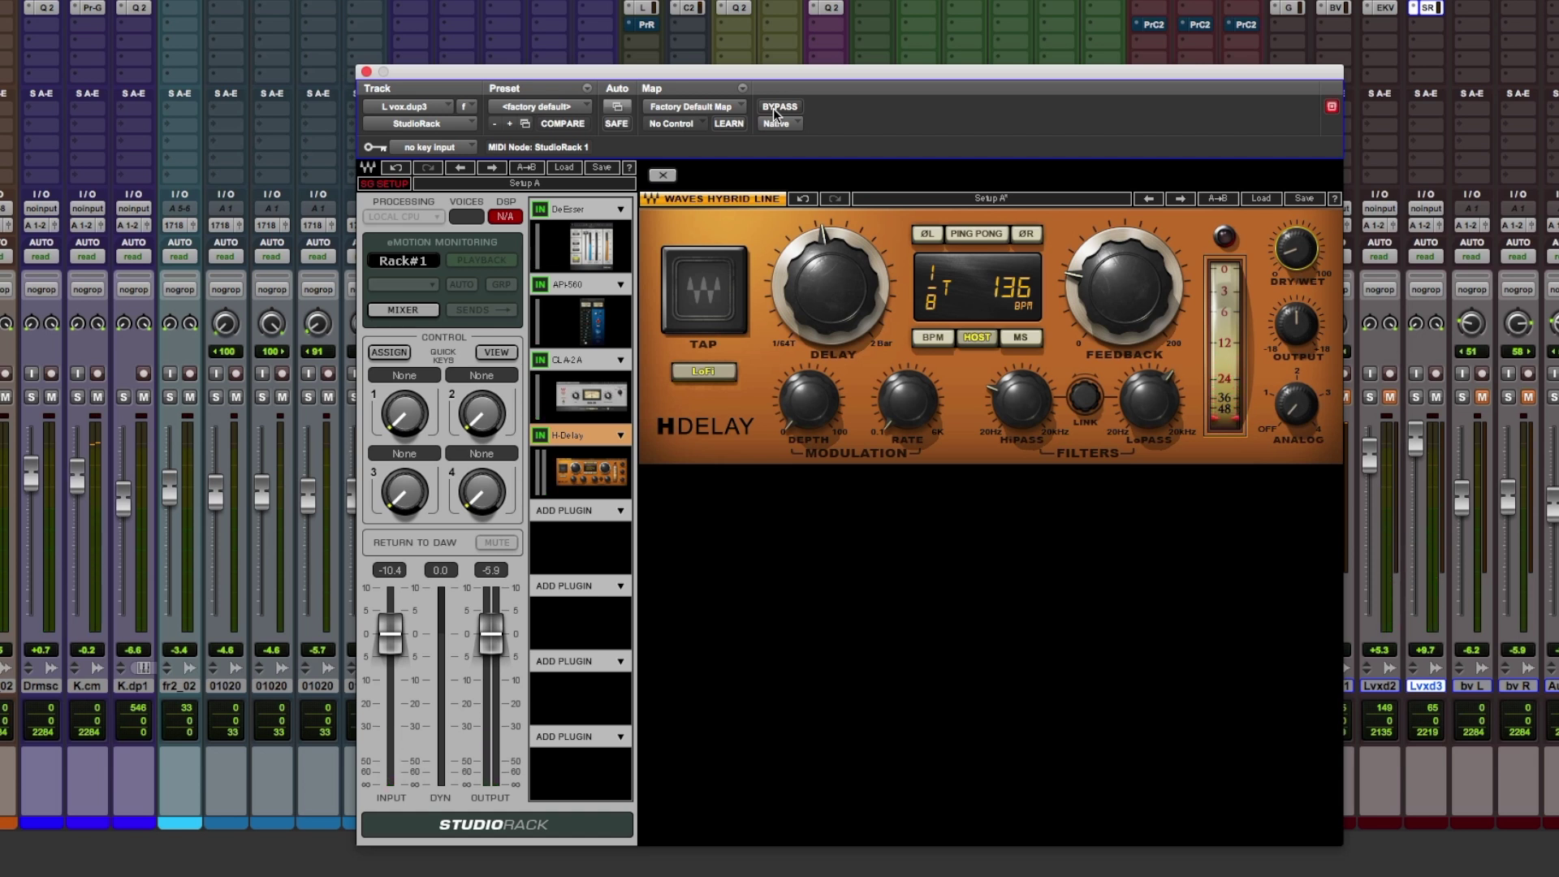
Save the StudioRack chain as a new preset named 'vox' and load it from the presets.
left_click(610, 174)
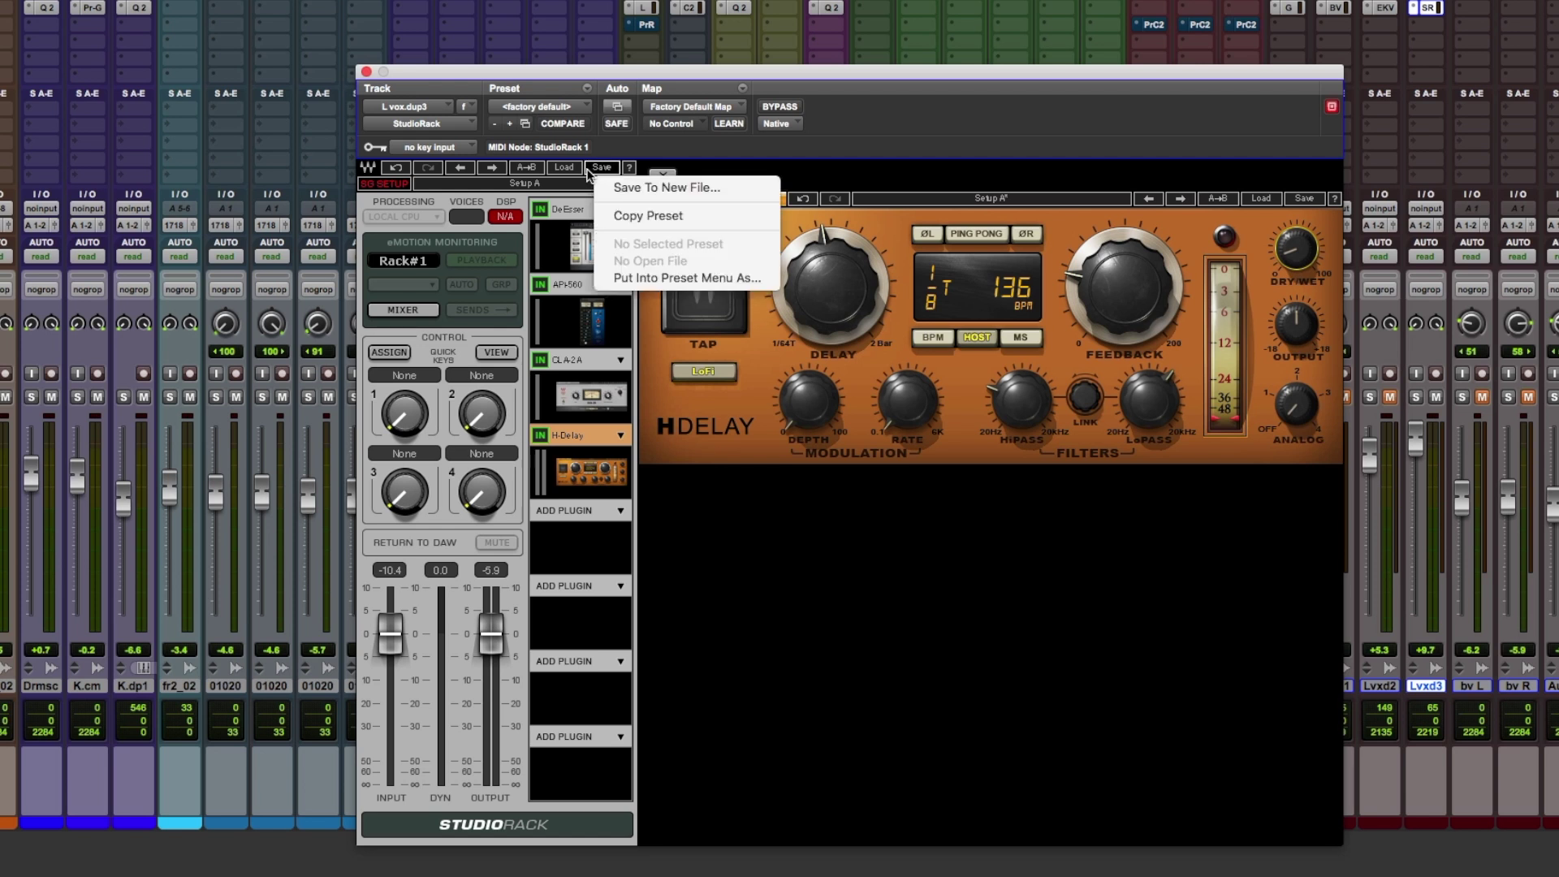
left_click(679, 274)
type("vox")
key("Return")
left_click(564, 167)
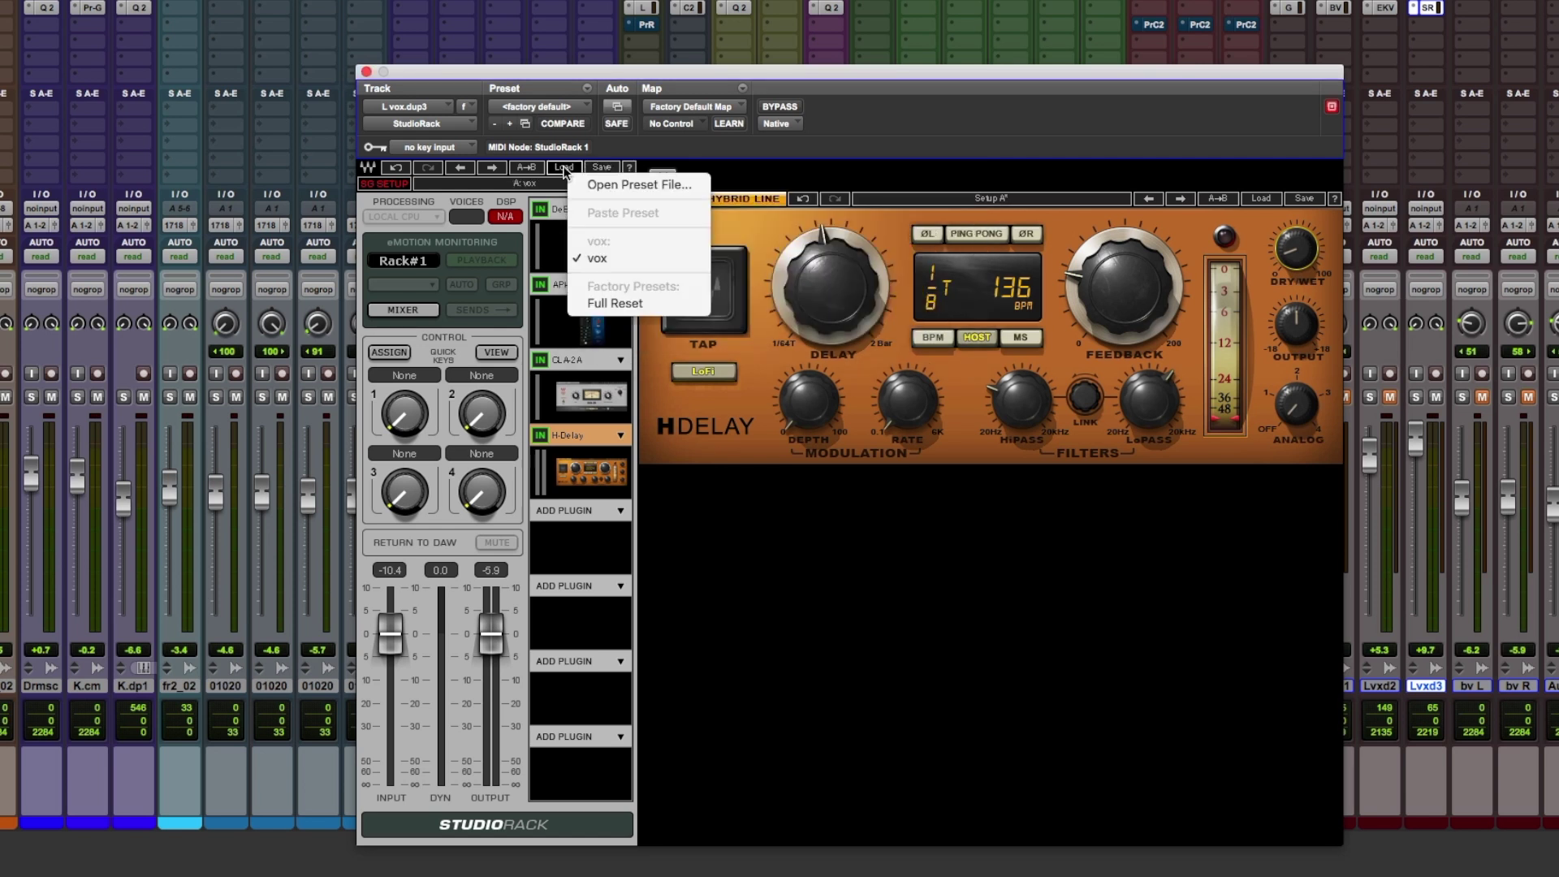
left_click(621, 255)
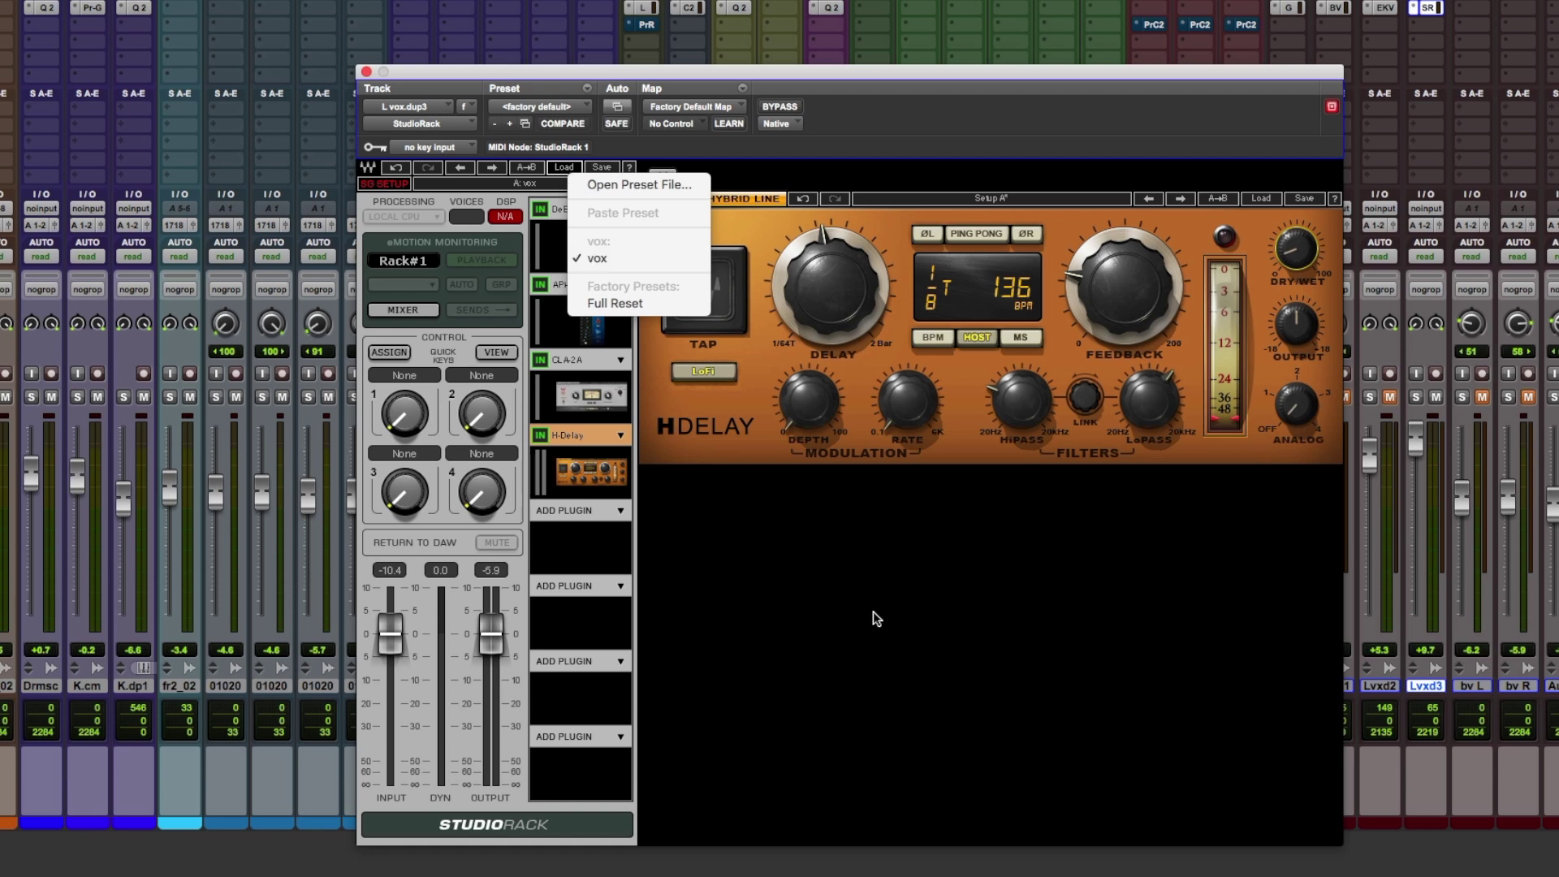